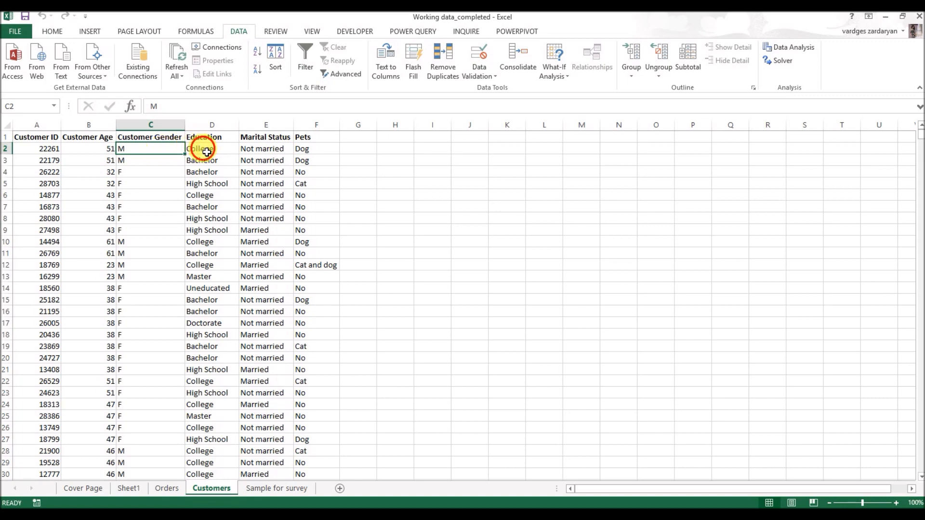
Review the Education, Marital Status and Pets columns on the Customers sheet.
click(201, 148)
click(253, 153)
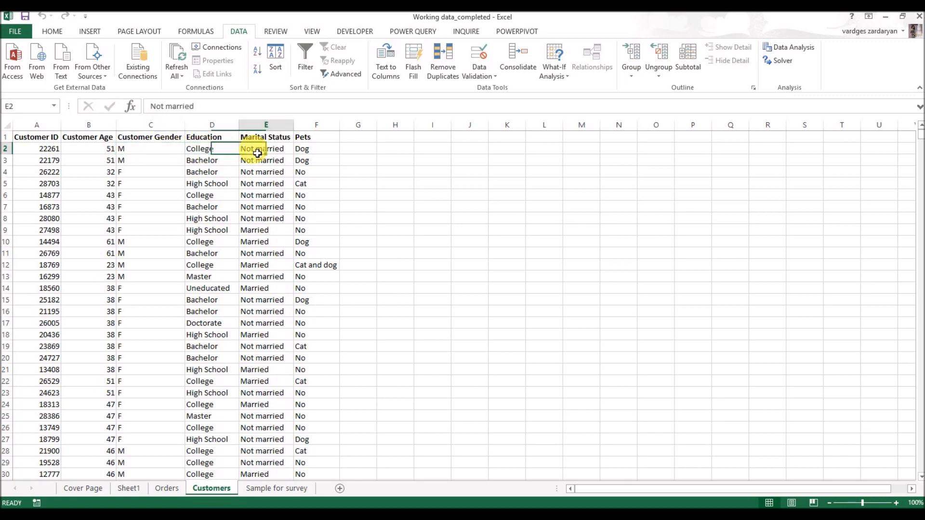
click(319, 153)
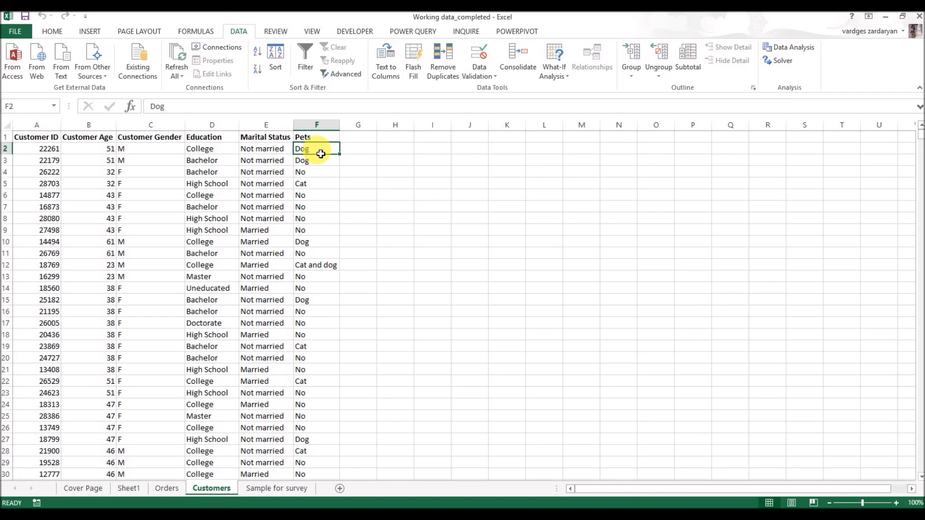
click(320, 143)
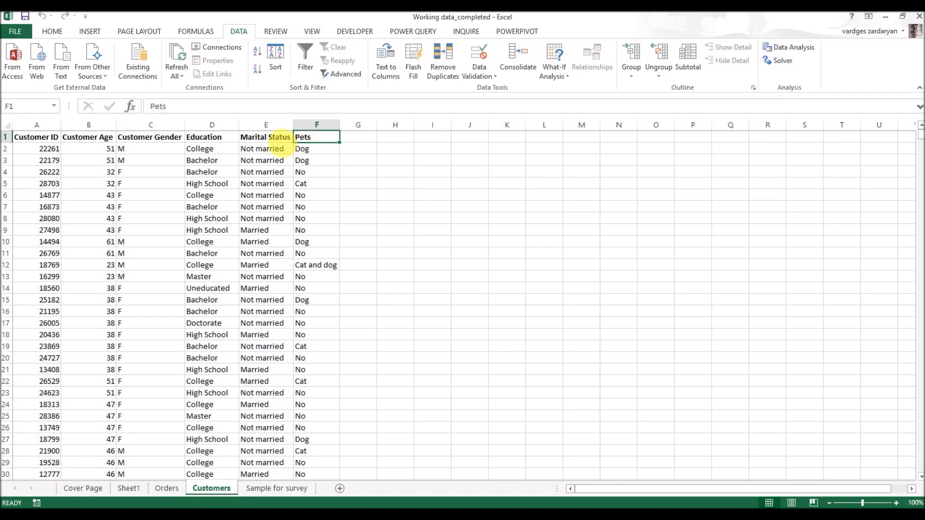
click(212, 142)
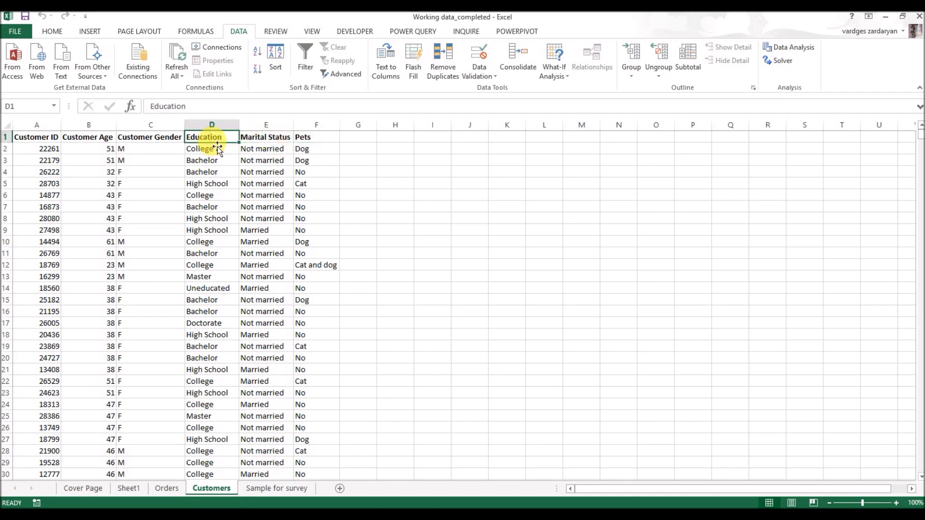
click(255, 139)
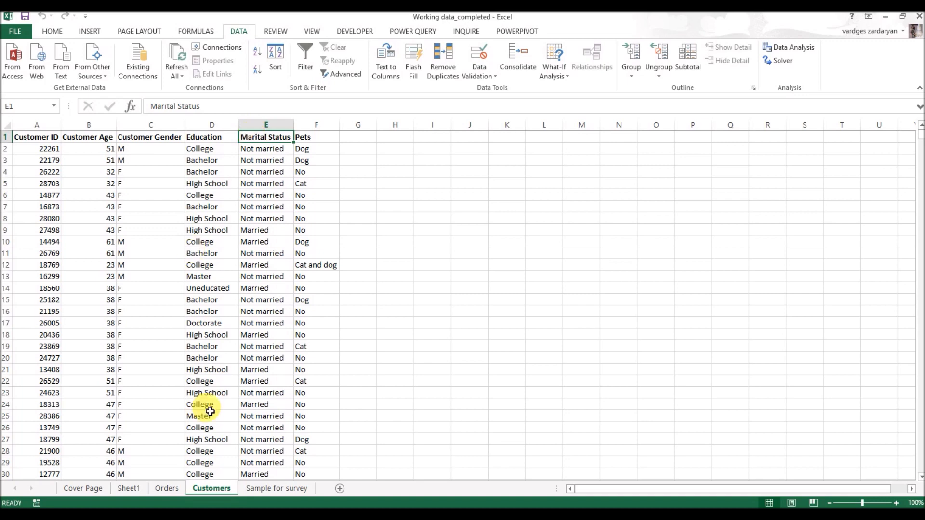
Add an Education column header in cell T10 of the Orders sheet, beside the OPEX column.
click(175, 488)
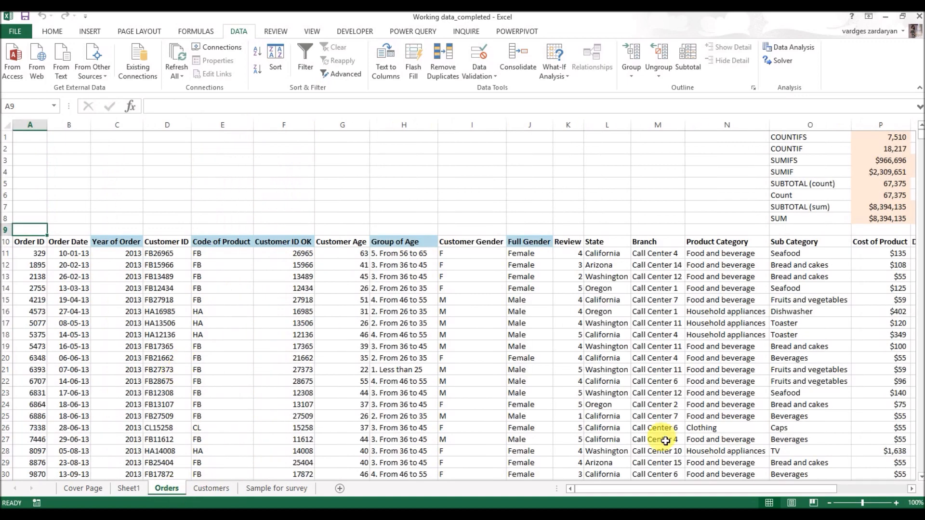
drag(705, 489, 870, 493)
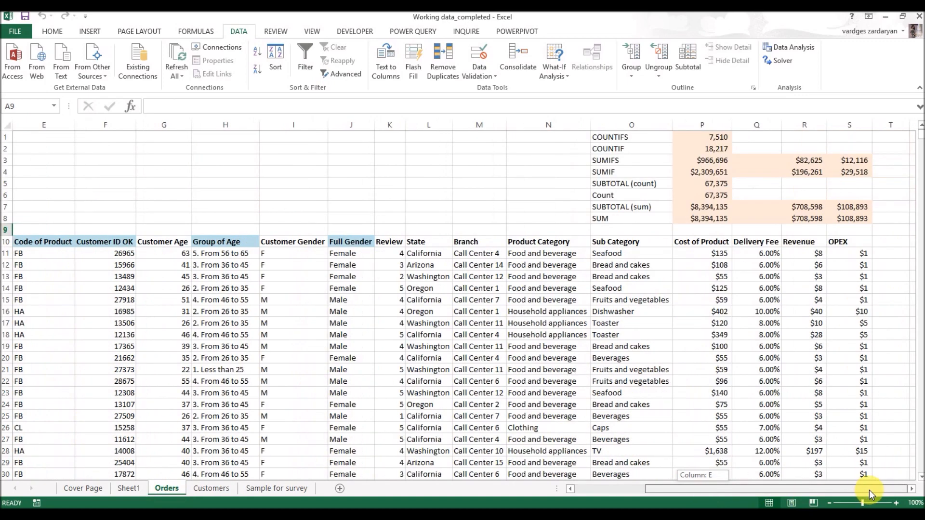
click(911, 489)
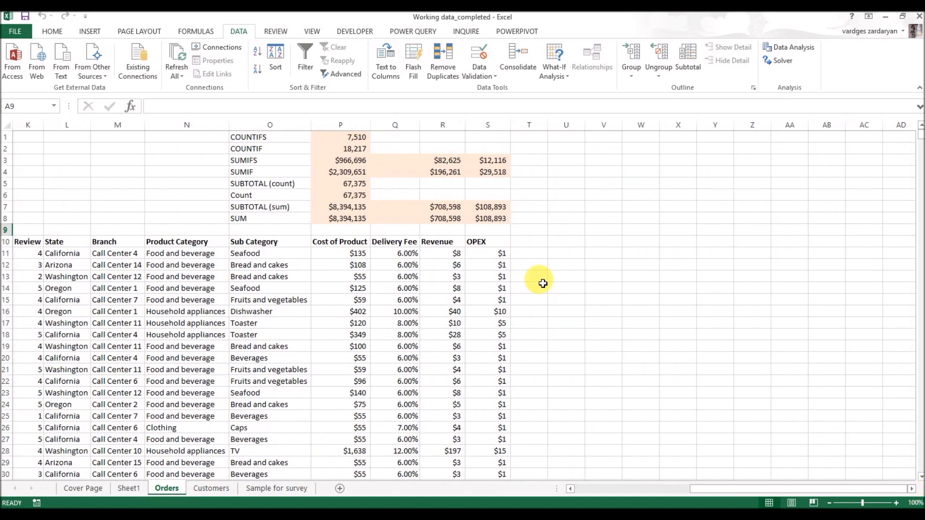
click(541, 259)
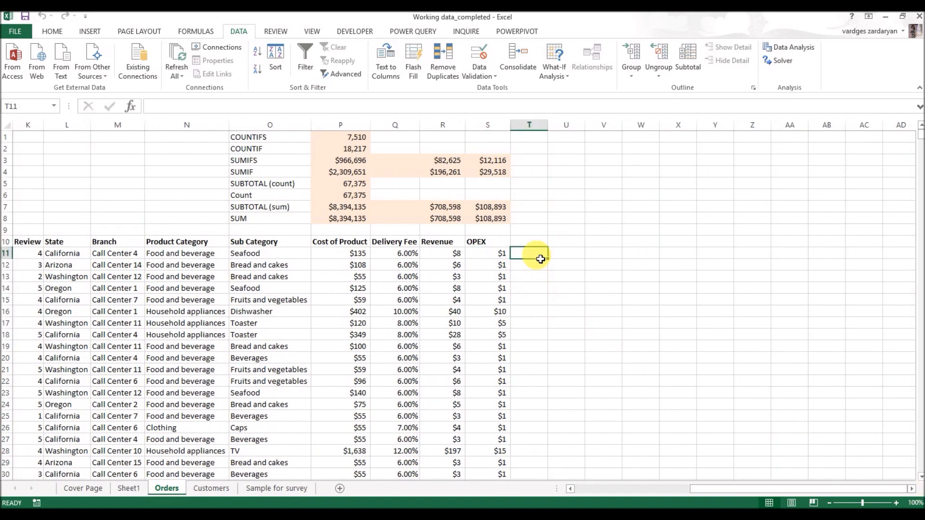
click(535, 241)
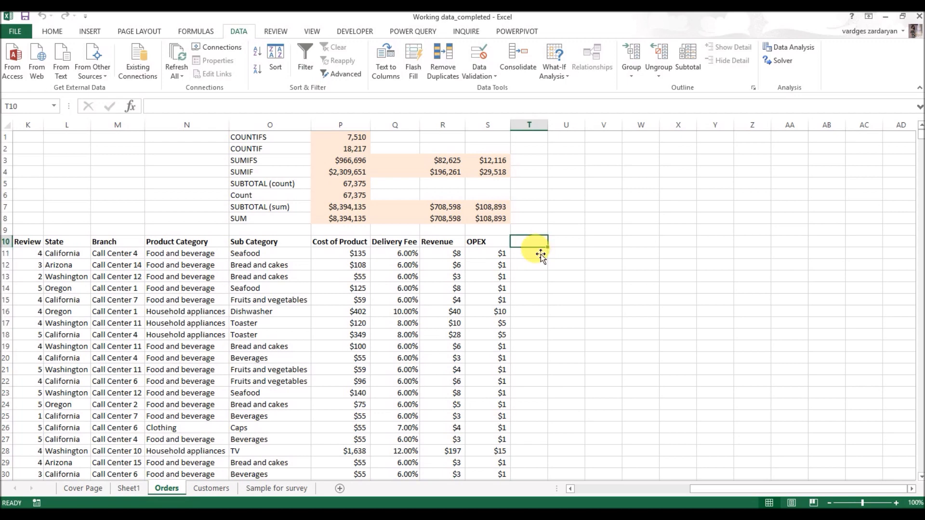
text(Educat)
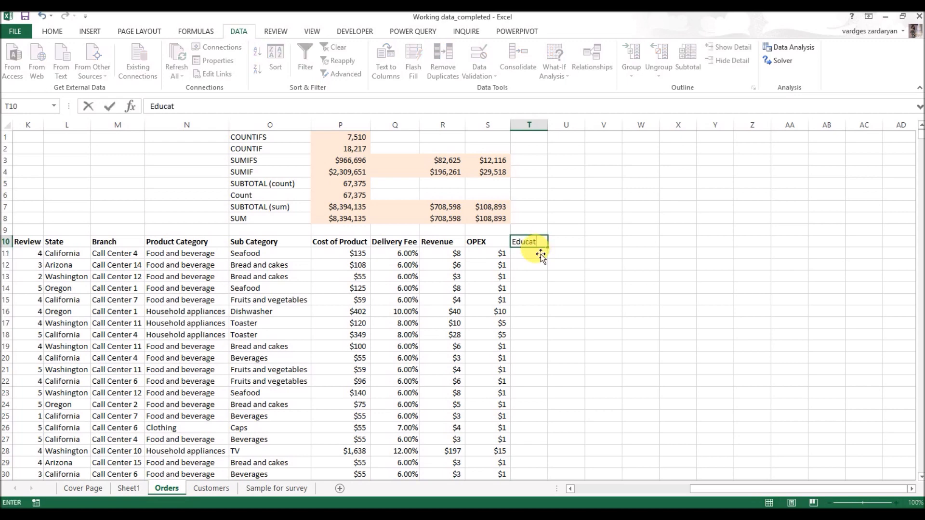
text(ion)
key(Return)
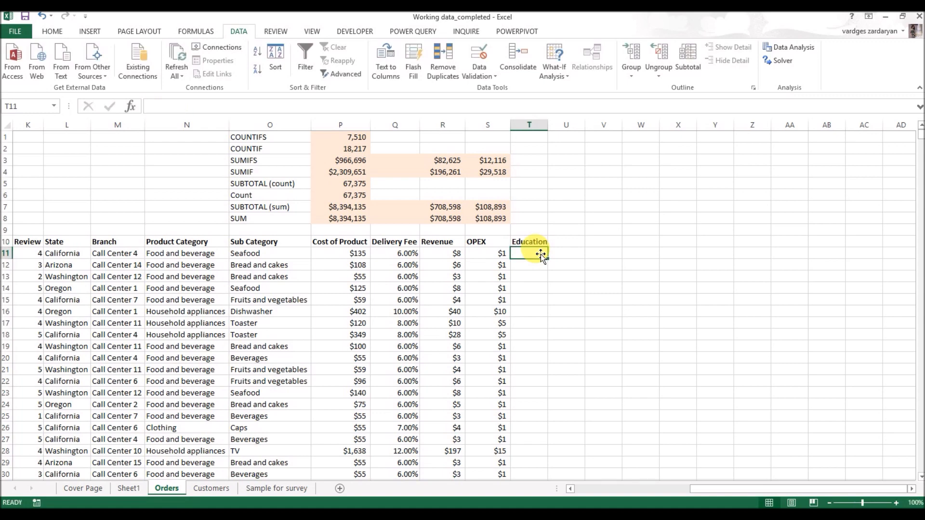
Start a VLOOKUP function in T11 and set its lookup value to F11, the first Customer ID OK entry.
text(=)
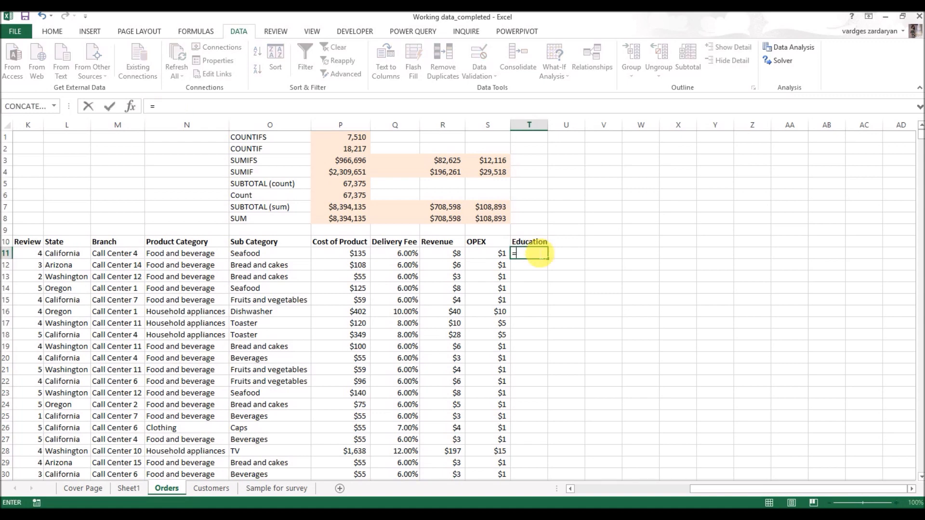
text(vl)
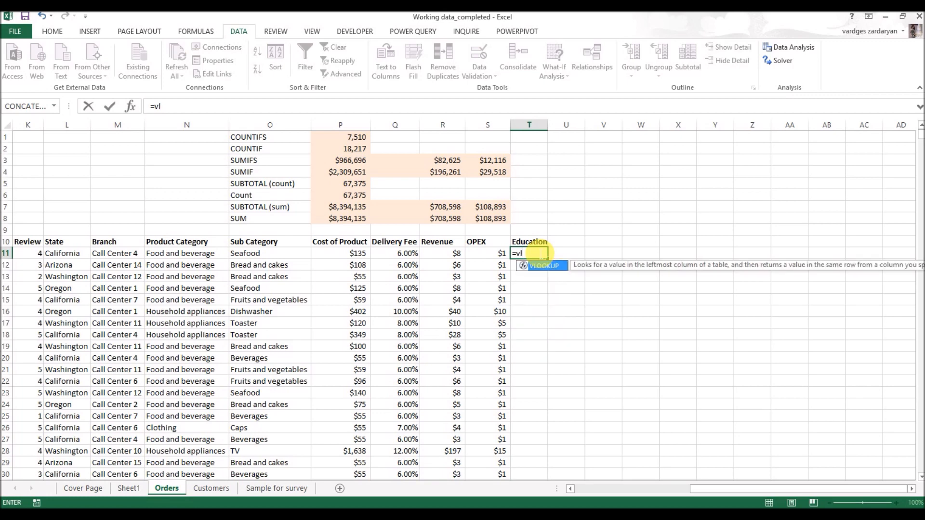
double_click(546, 266)
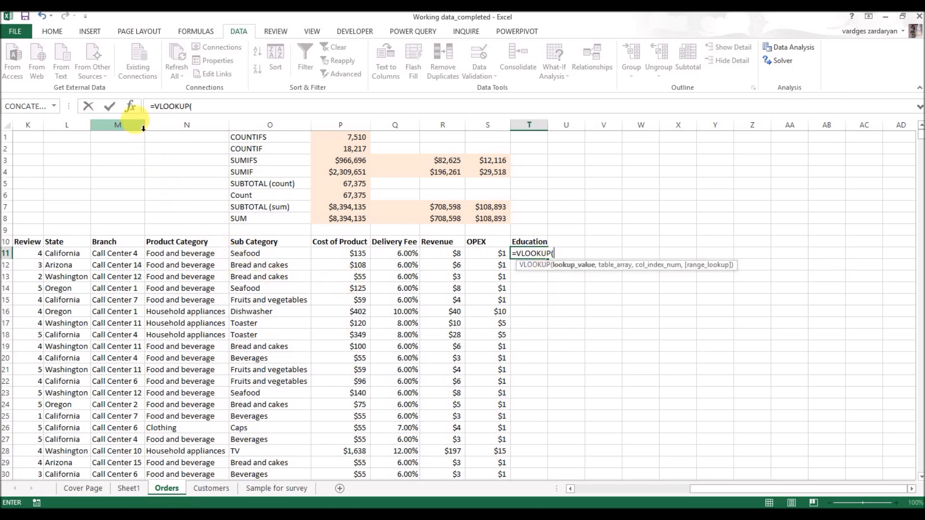
click(130, 106)
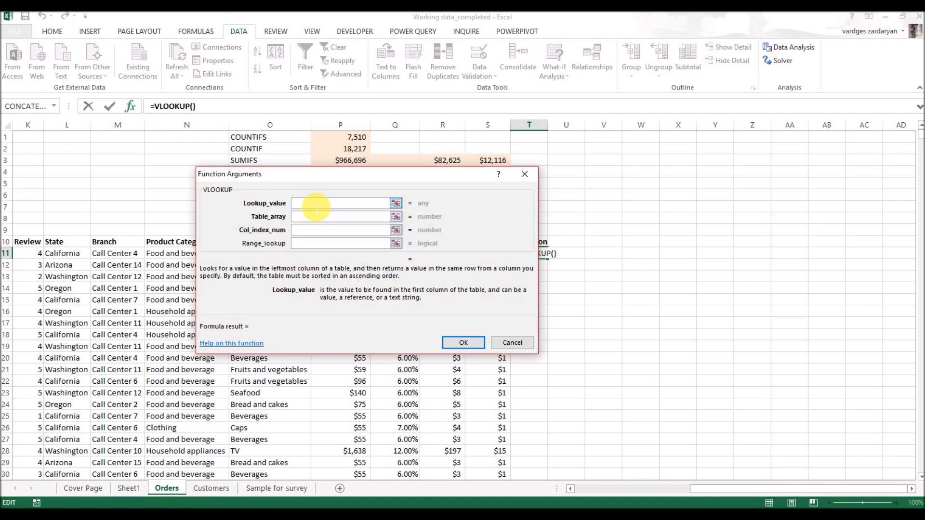
drag(712, 489, 571, 489)
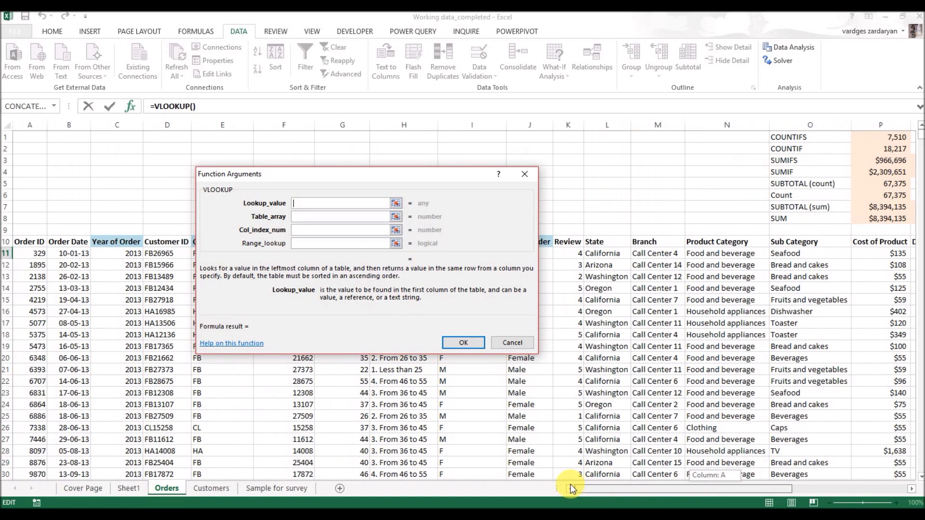
drag(337, 176, 431, 203)
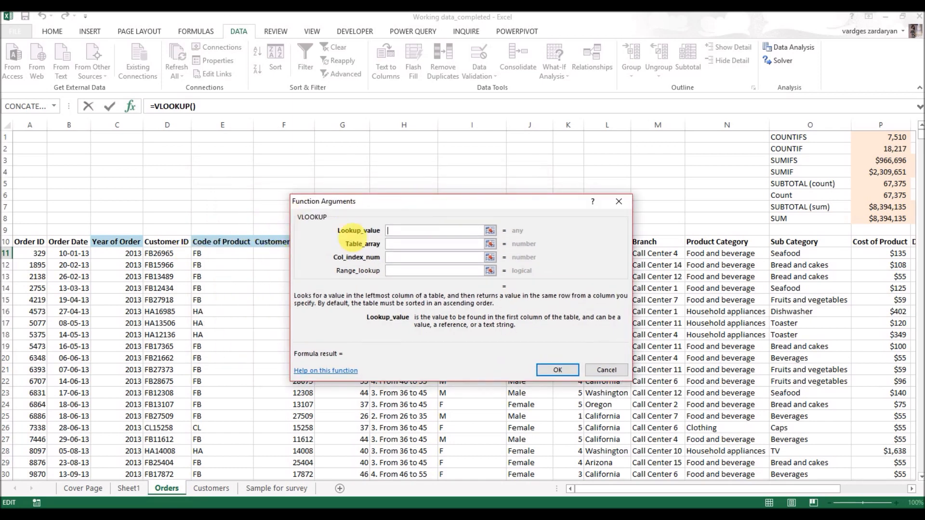
drag(389, 201, 404, 278)
click(283, 257)
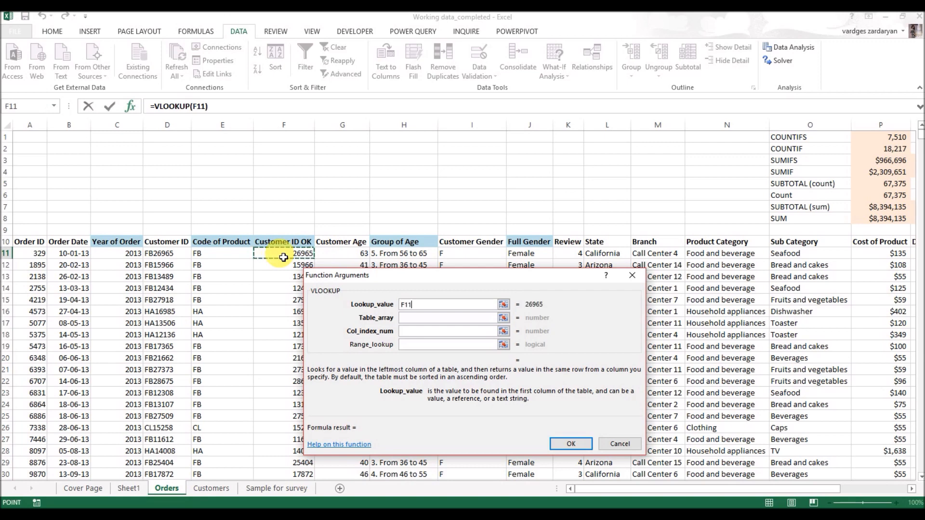
Set the VLOOKUP table array to the absolute range Customers!$A$2:$D$18480.
click(432, 319)
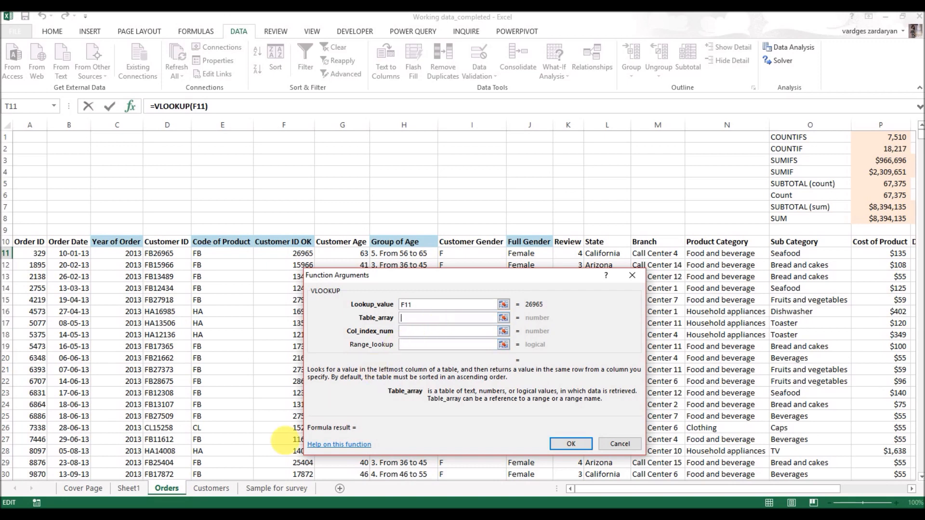
click(210, 489)
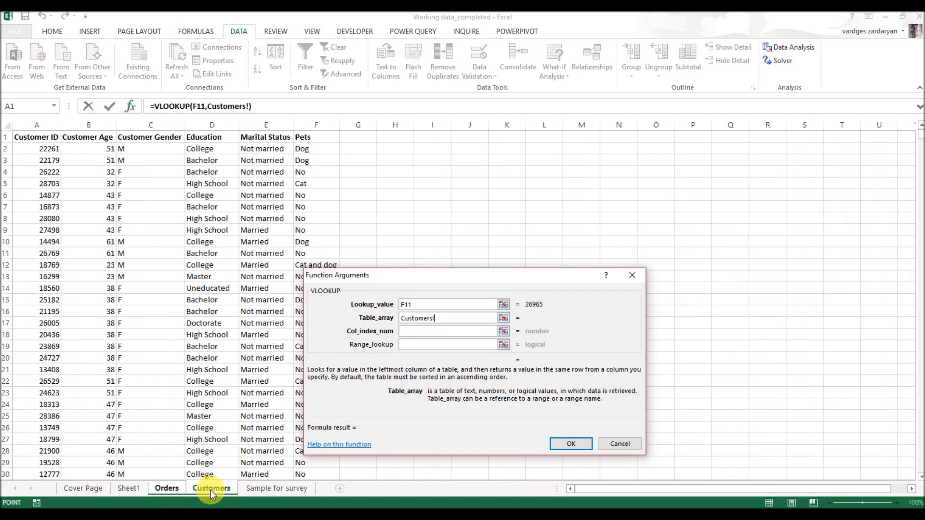
click(45, 153)
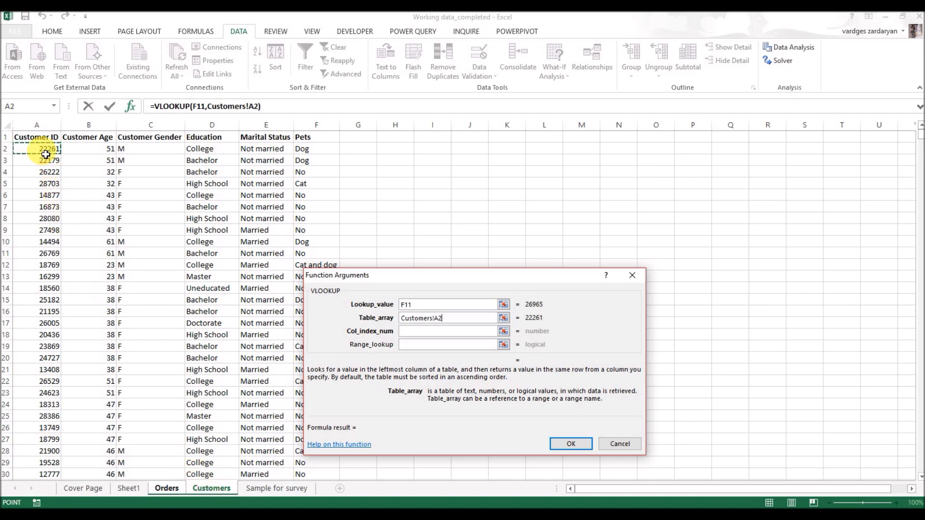
key(shift+Right)
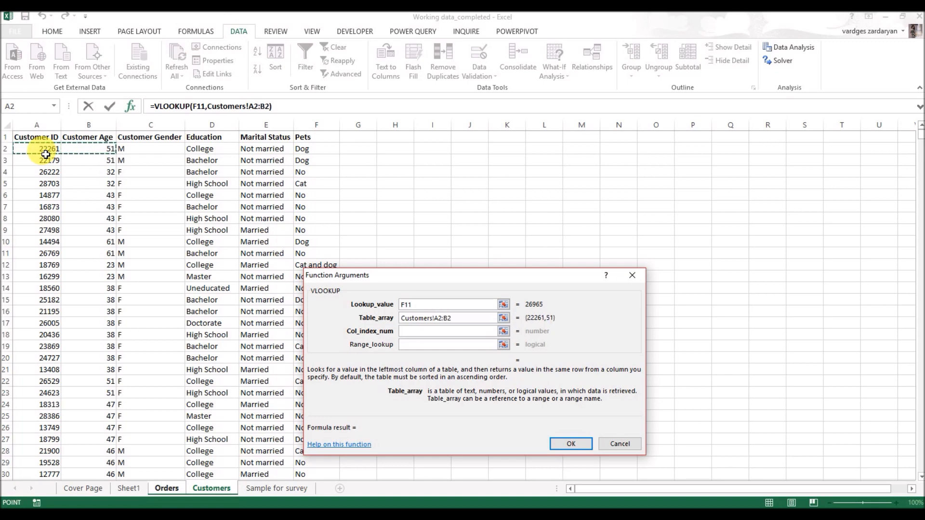
key(shift+Right)
key(shift+Right)
key(ctrl+shift+Down)
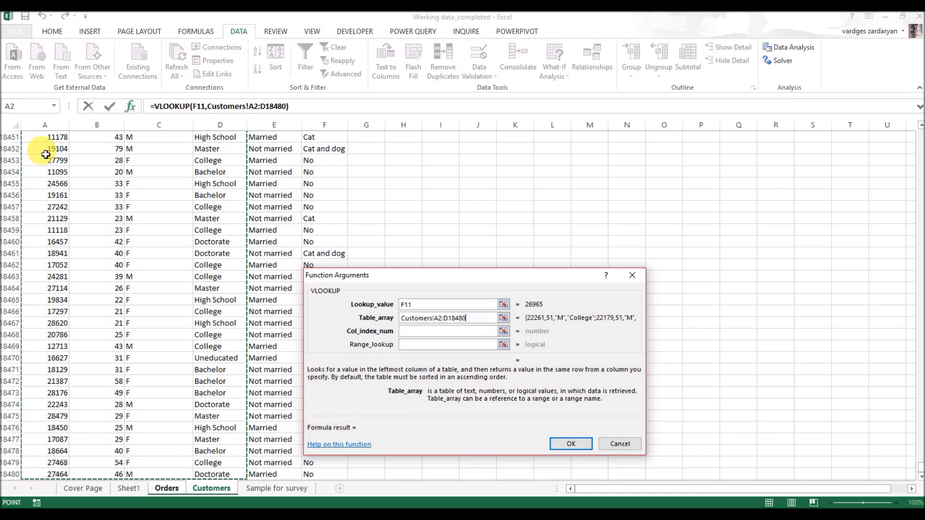
key(F4)
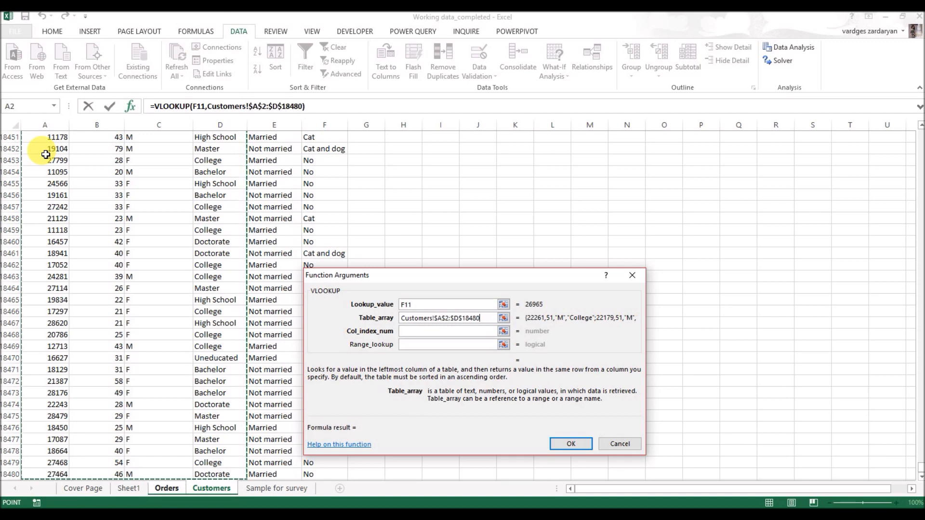
Count the columns from Customer ID to Education on the Customers sheet and set the column index number to 4.
click(415, 331)
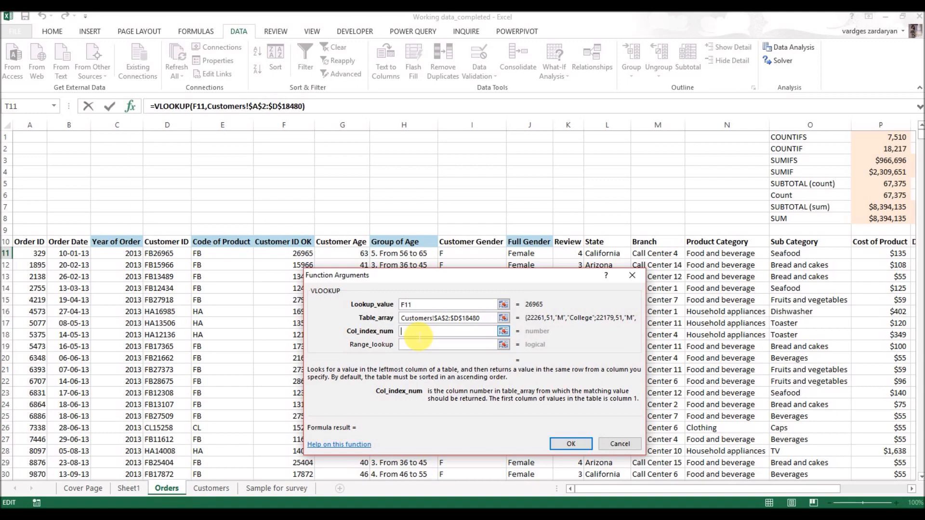
click(220, 489)
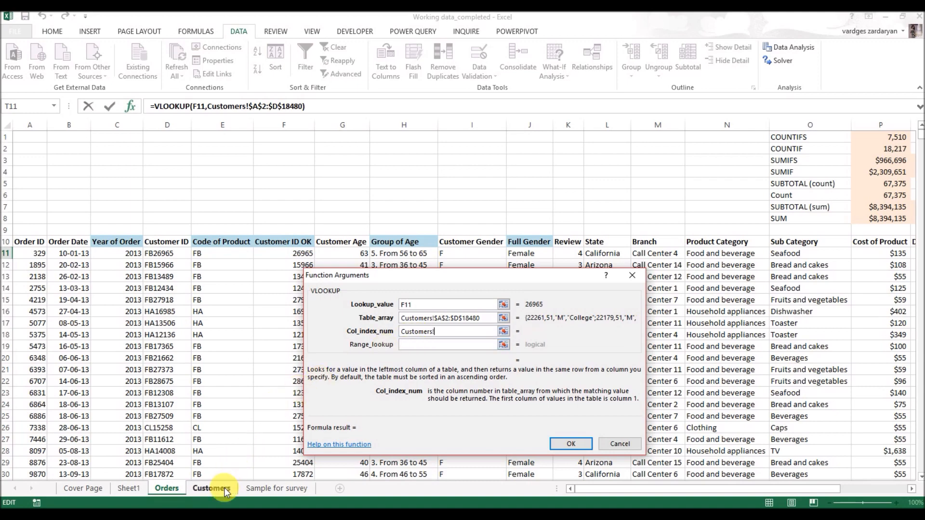
drag(921, 467, 921, 140)
drag(42, 156, 208, 155)
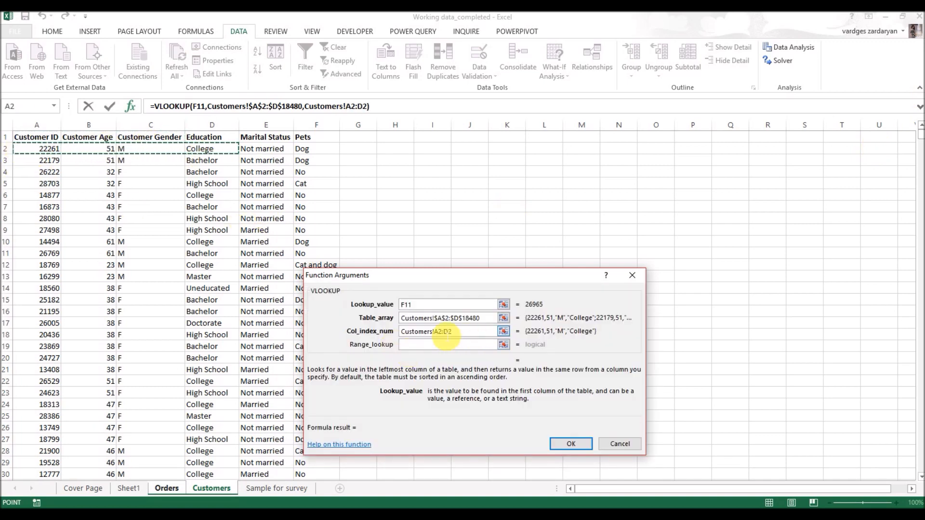
drag(446, 332, 371, 334)
text(4)
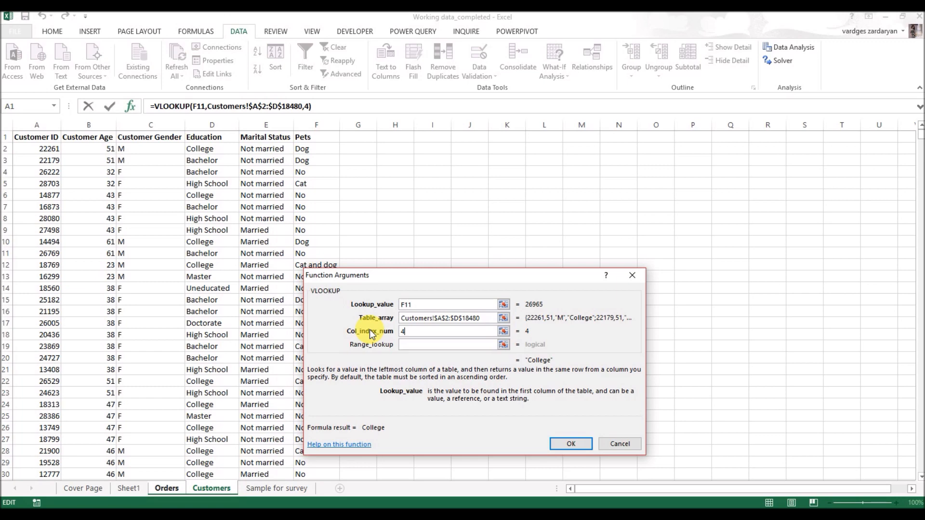
Set the range lookup to 0 for an exact match and complete the VLOOKUP formula.
click(418, 345)
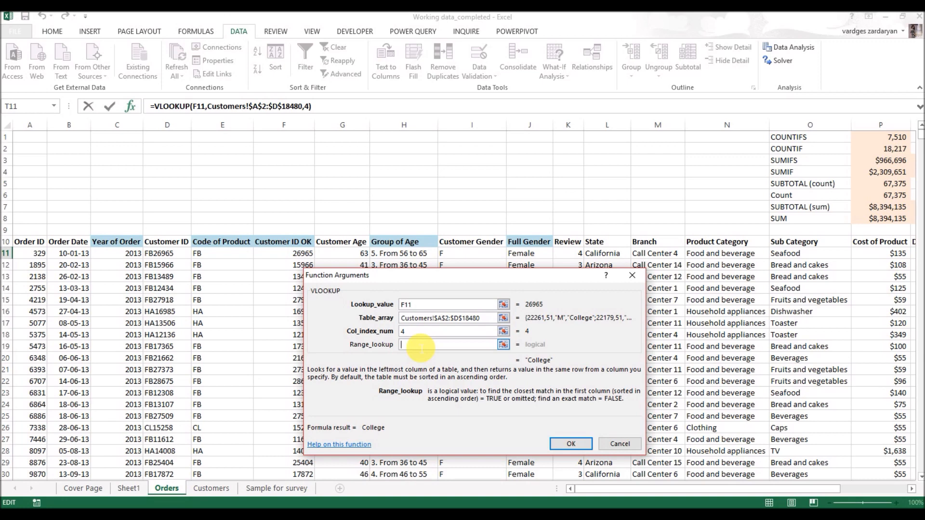
text(0)
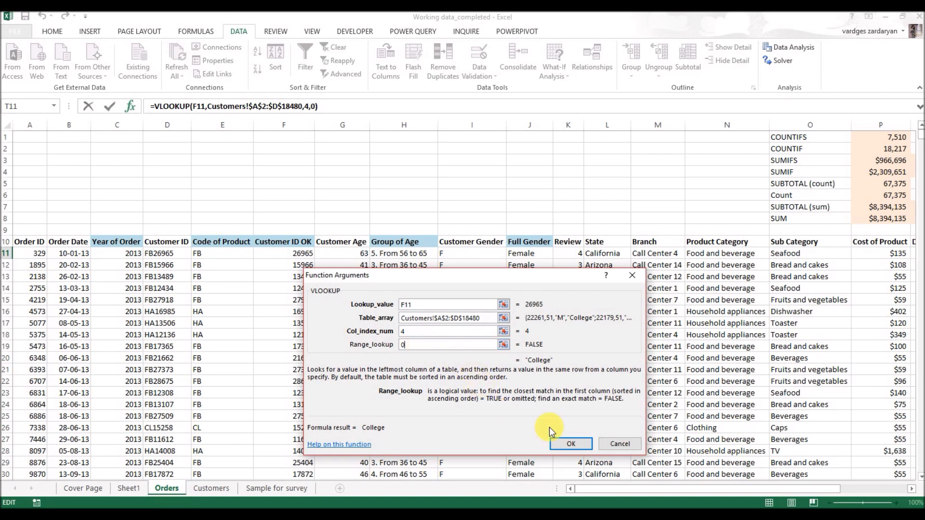
click(578, 444)
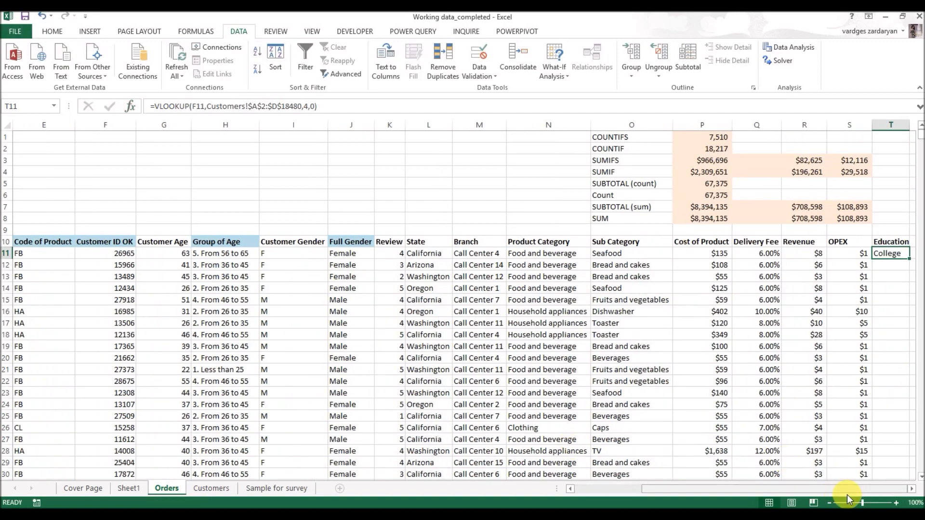
Fill the VLOOKUP formula from T11 down the whole Education column of the Orders sheet.
click(911, 489)
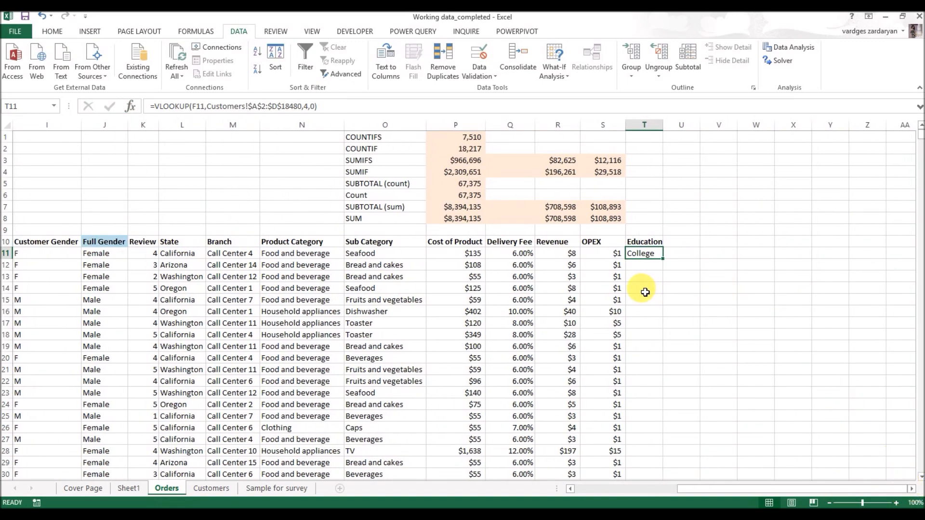
click(7, 255)
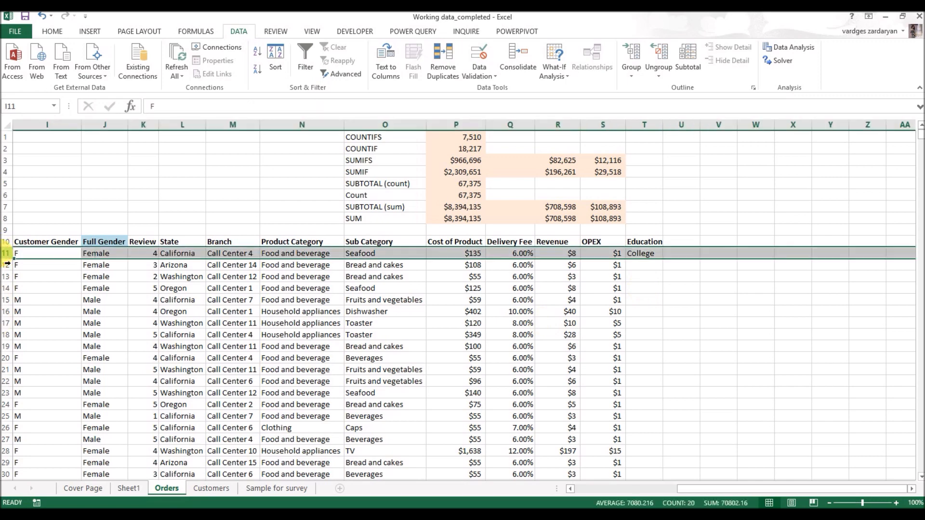
click(643, 253)
double_click(669, 263)
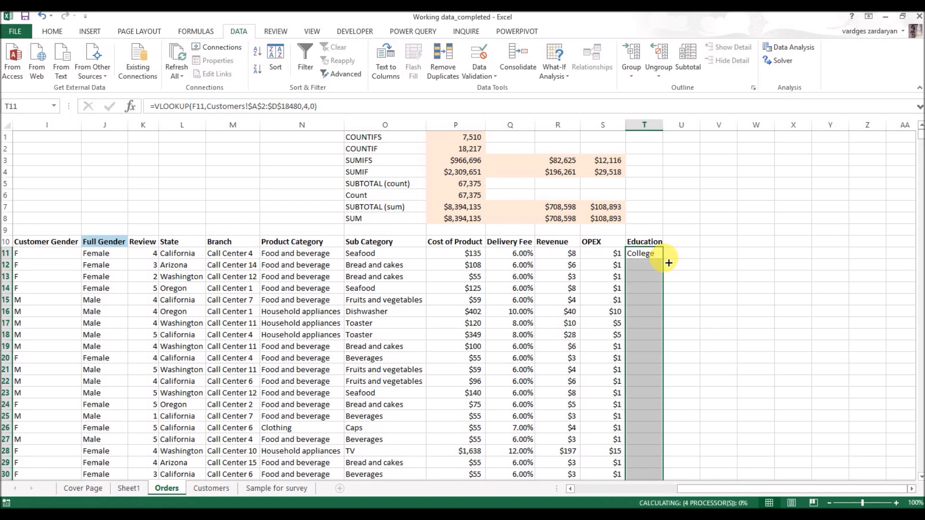
Widen the Education column to fit its entries and add the header "Marital status" in cell U10 of the Orders sheet.
drag(664, 125, 685, 125)
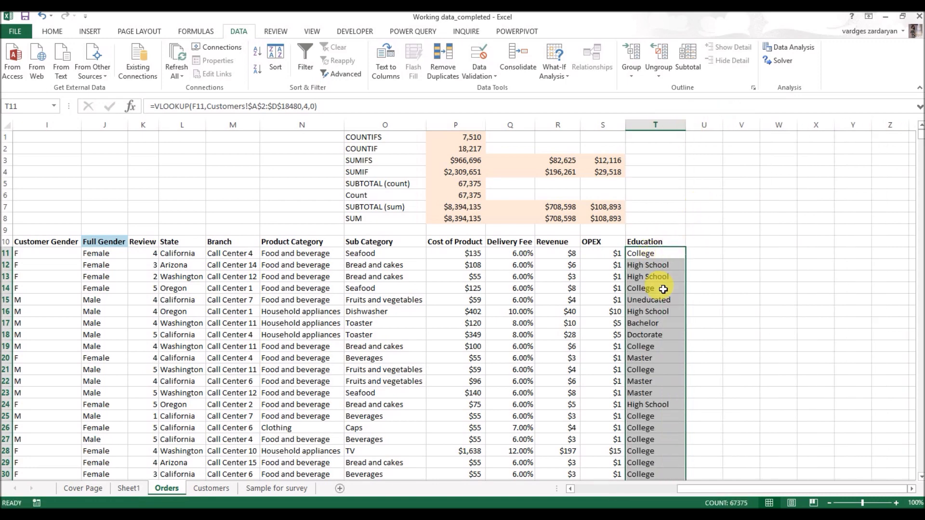
drag(699, 487, 674, 489)
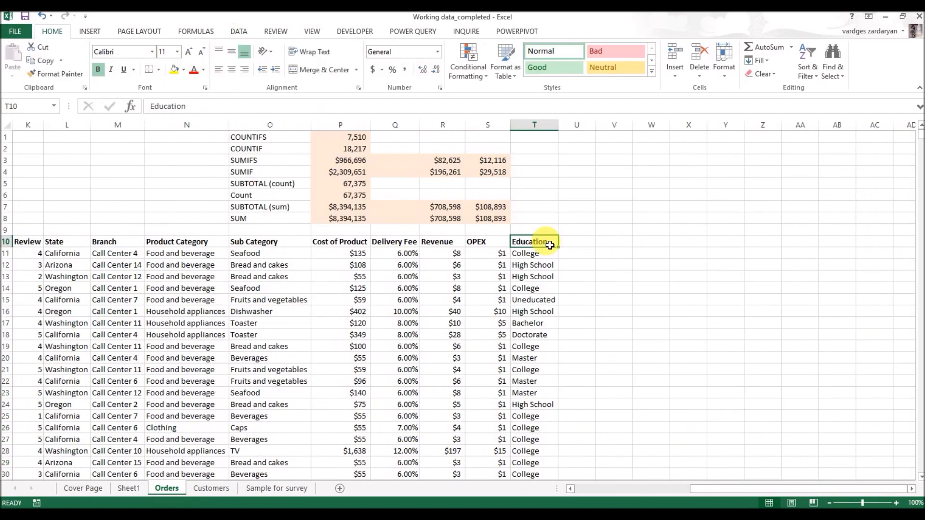
click(574, 242)
text(Marita)
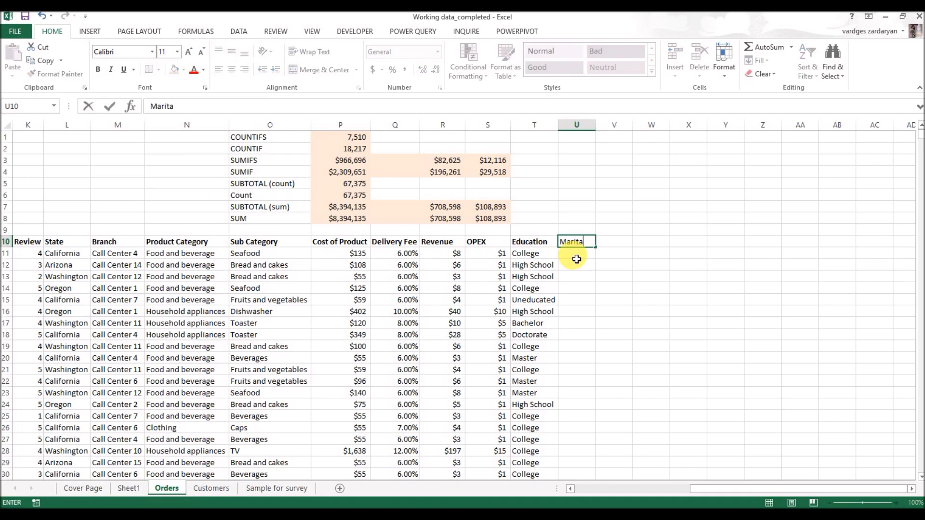
text(l status)
key(Return)
Start a VLOOKUP formula in U11 with the Customer ID OK cell F11 as the lookup value.
text(=v)
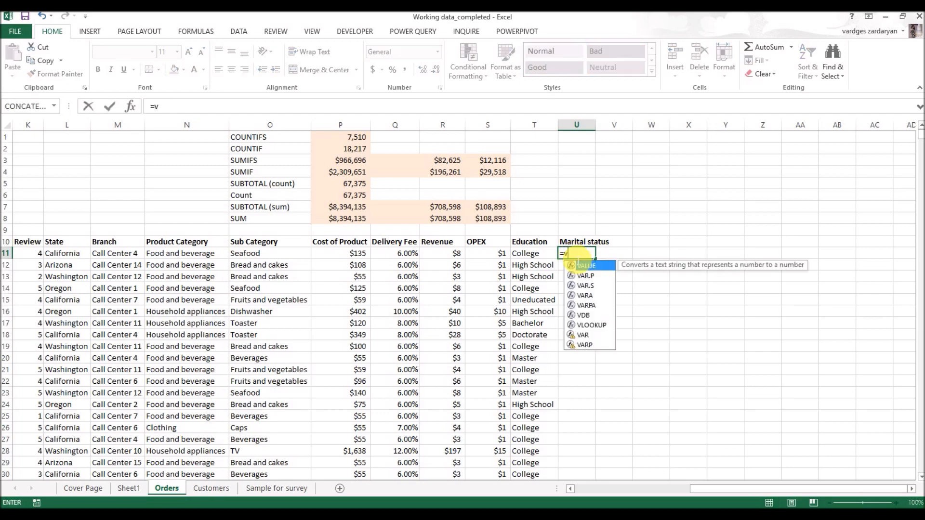
double_click(590, 325)
drag(732, 480, 602, 487)
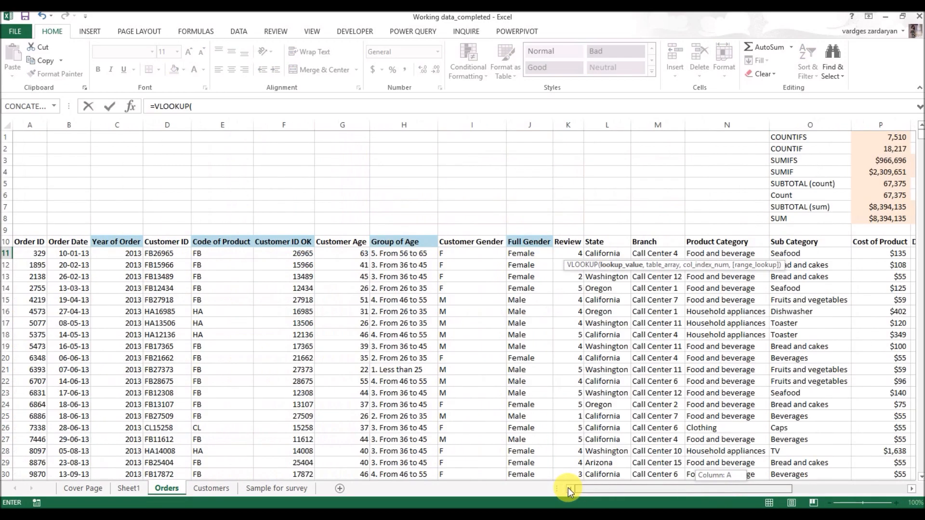
click(303, 256)
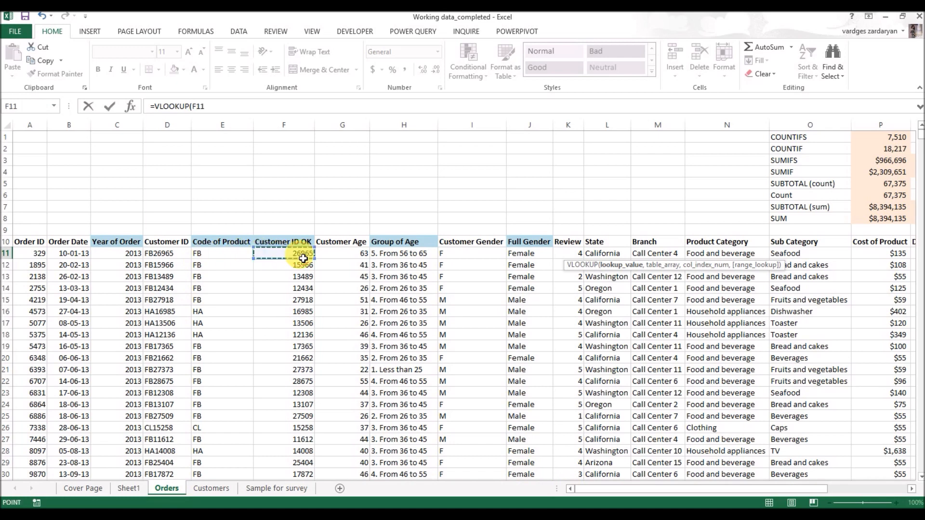
text(,)
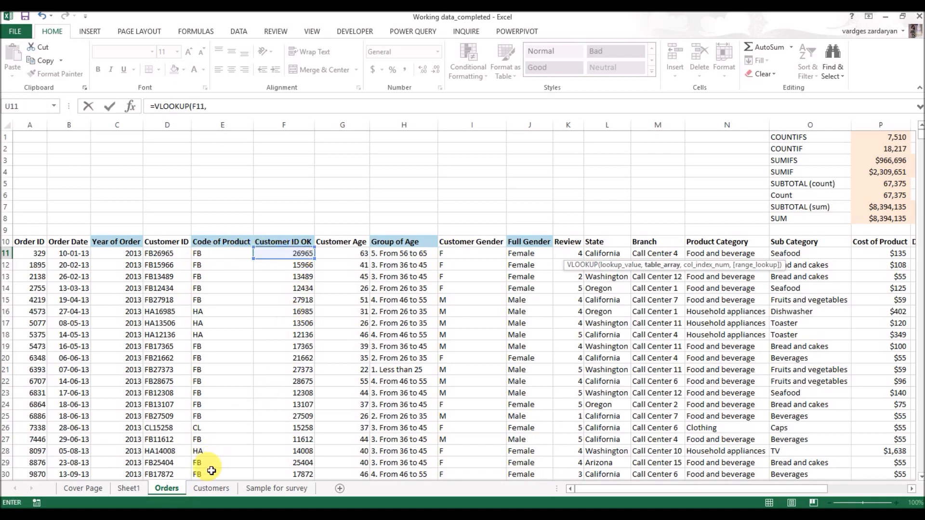
Set the VLOOKUP table array to the absolute range Customers!$A$2:$E$18480, covering Customer ID through Marital Status.
click(211, 487)
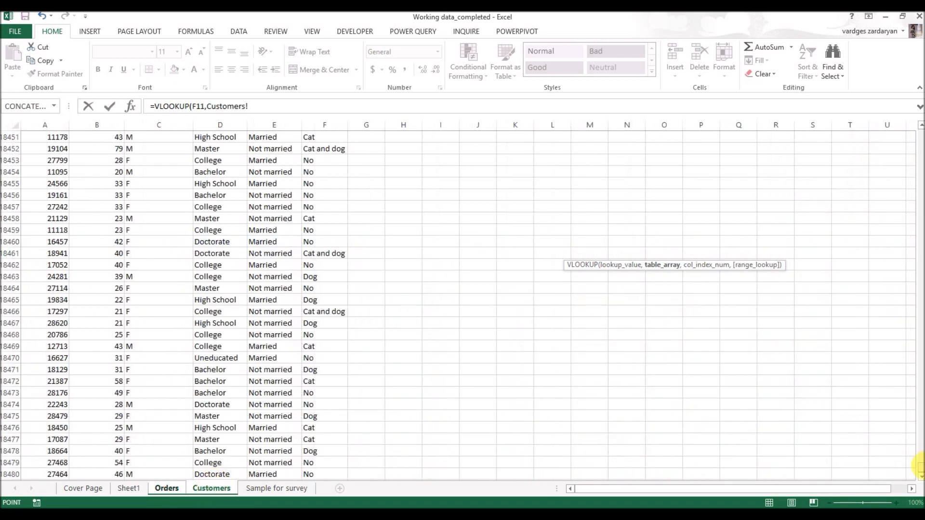
drag(922, 467, 920, 120)
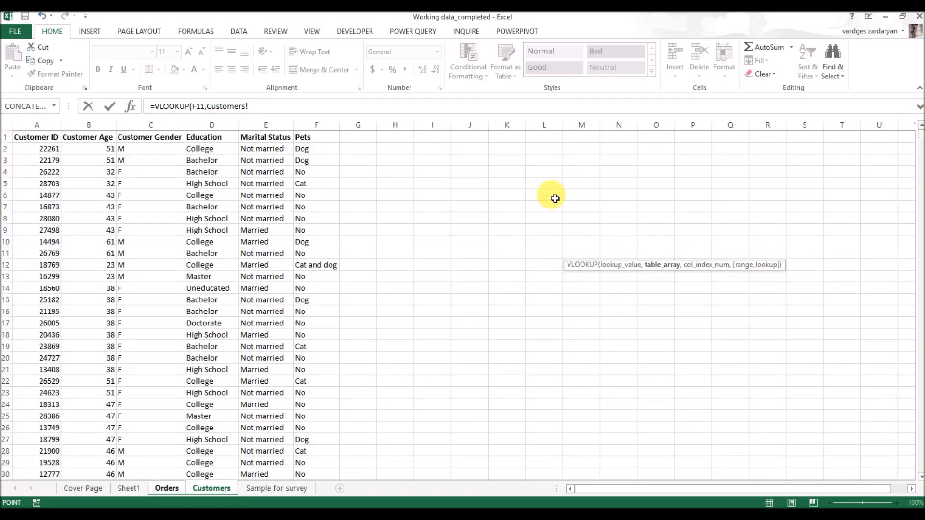
click(46, 152)
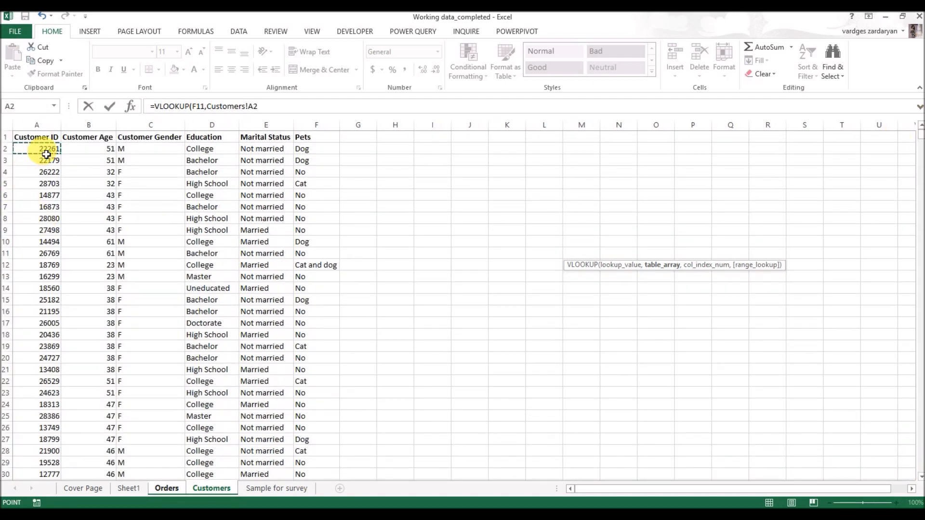
key(shift+Right)
key(shift+Right)
key(shift+Right)
key(shift+Right)
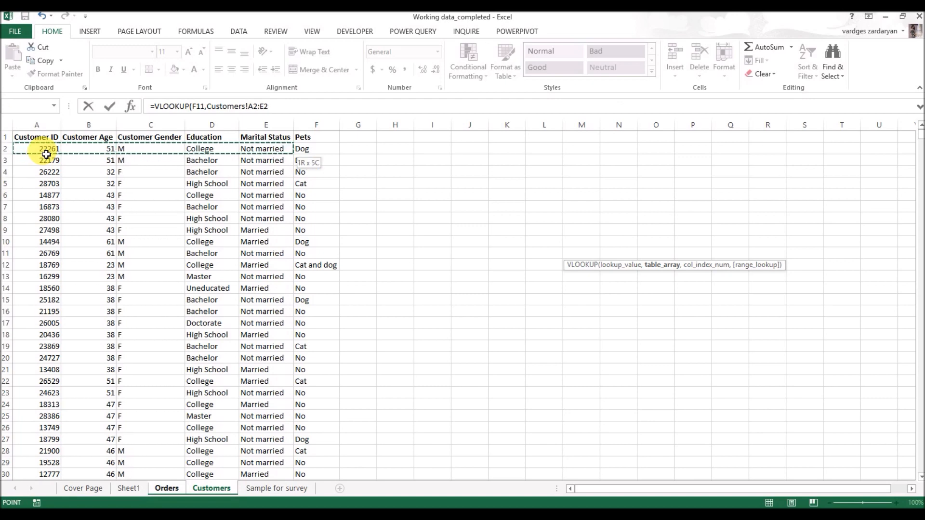
key(ctrl+shift+Down)
key(F4)
text(,)
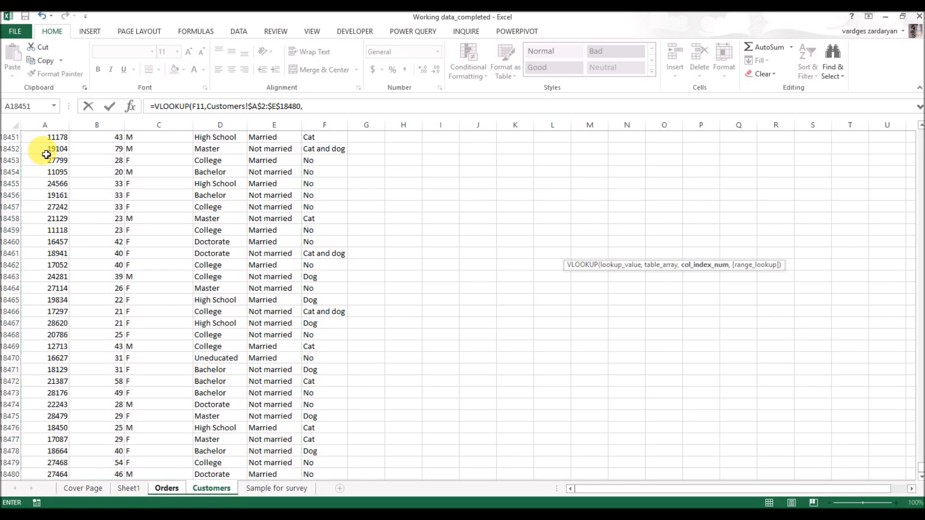
Set the column index number to 5 and the range lookup to 0, and complete the Marital status formula.
text(5,)
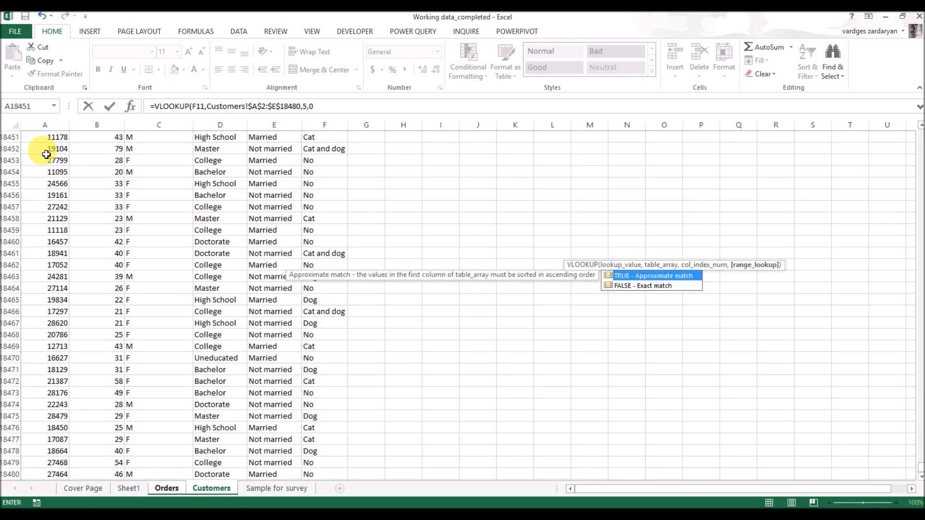
text(0))
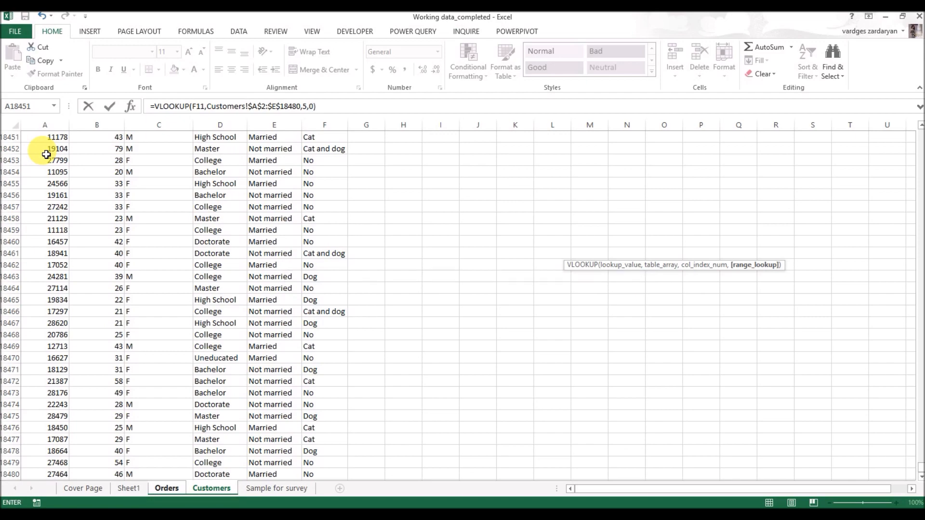
key(Return)
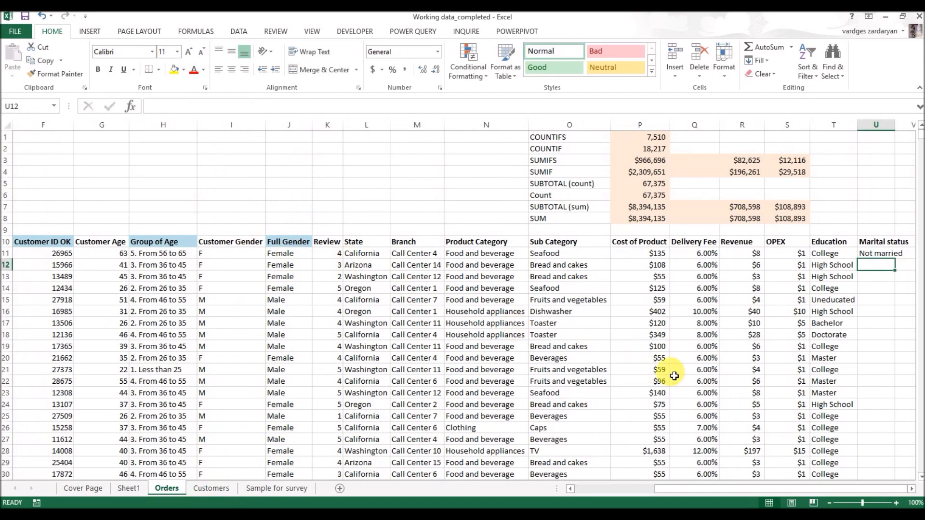
Widen the Marital status column to fit its text and fill the U11 formula down the whole column.
click(912, 488)
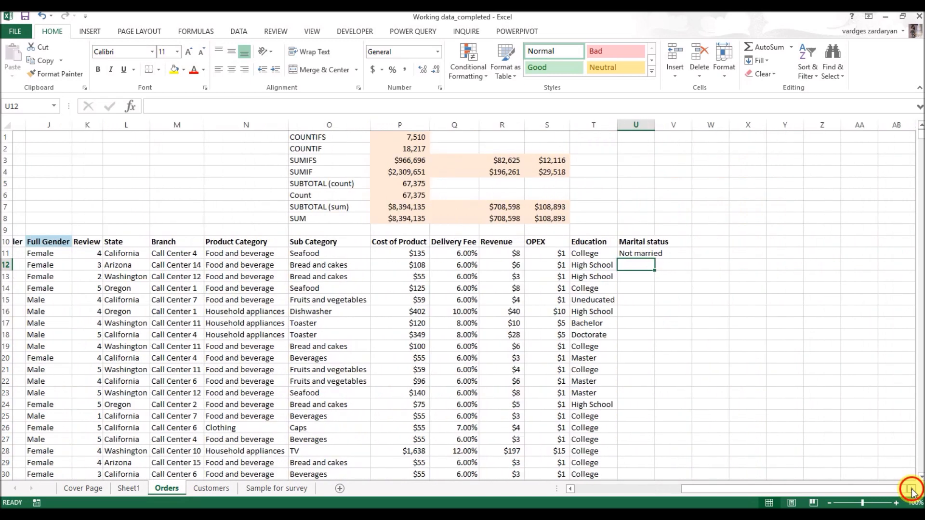
click(911, 489)
click(583, 254)
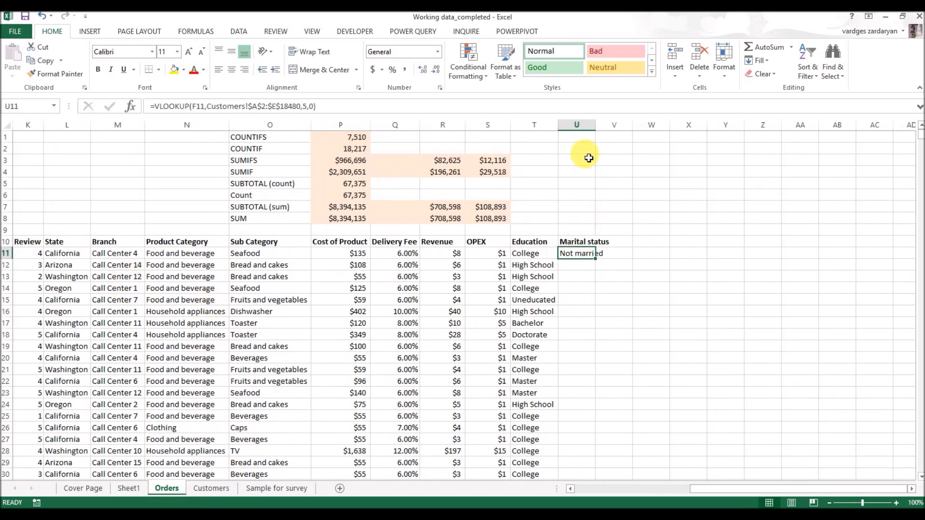
drag(595, 124, 612, 227)
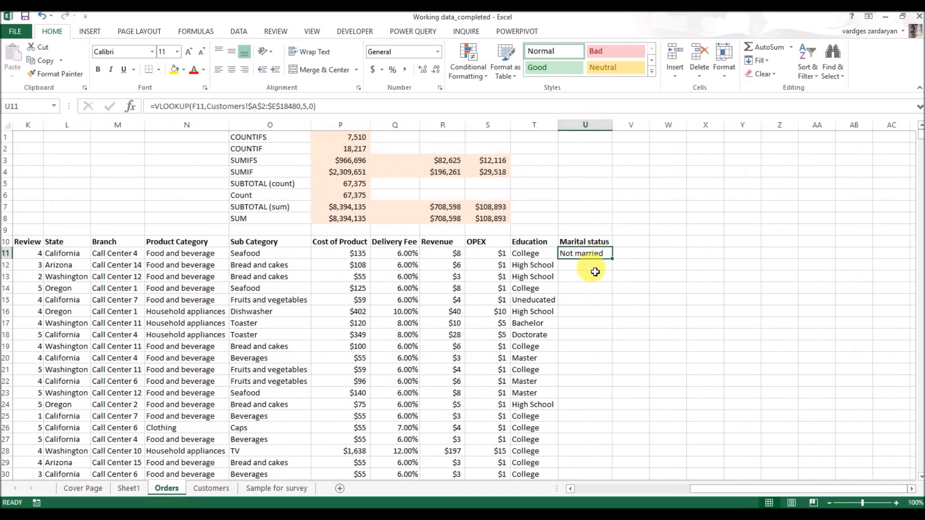
double_click(613, 259)
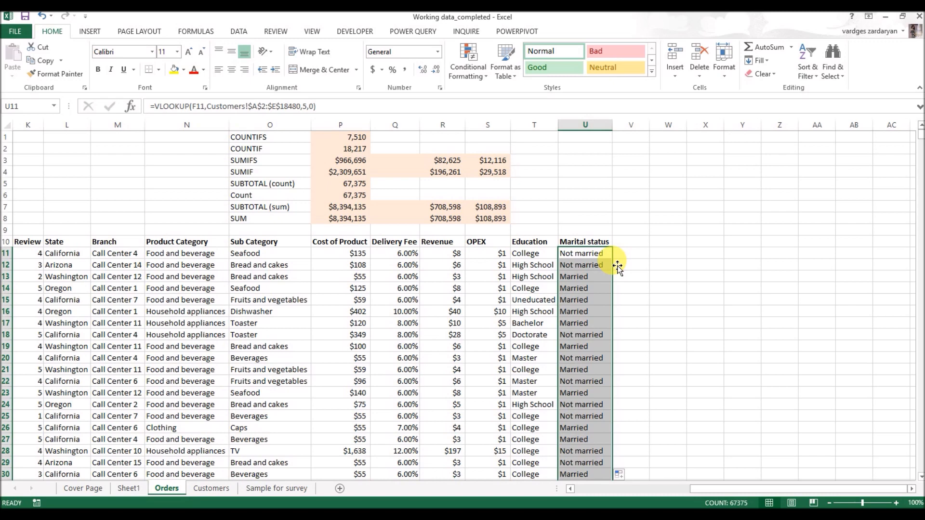
Replace the formulas in the entire Education and Marital status columns with their values by copying and pasting values in place.
drag(534, 242, 575, 248)
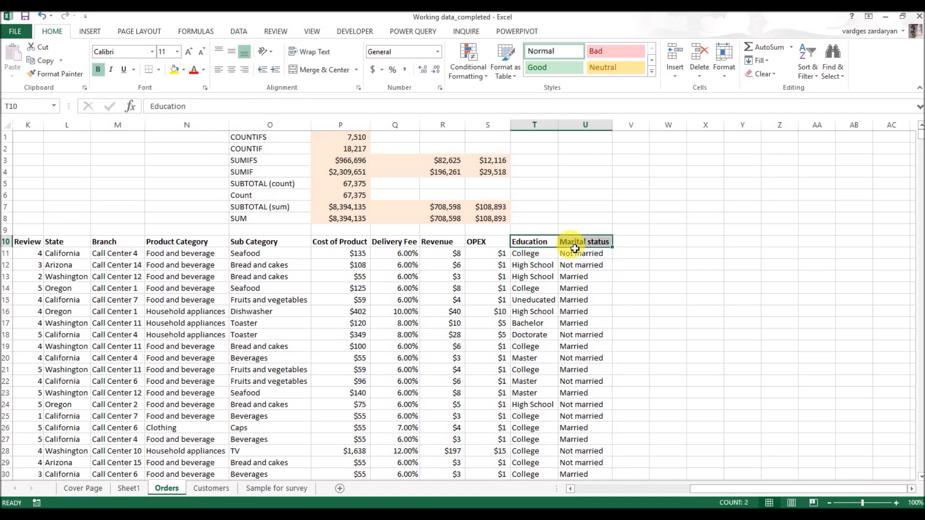
key(ctrl+shift+Down)
key(ctrl+c)
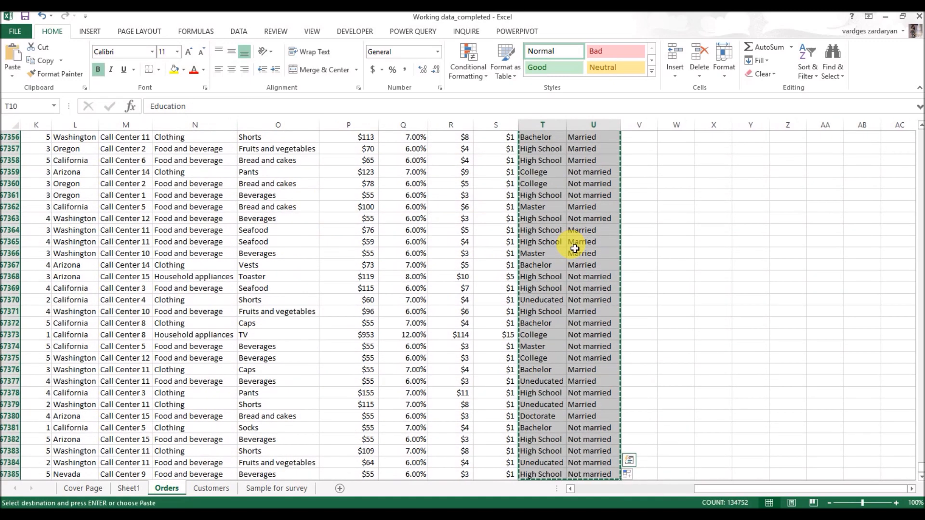
right_click(536, 219)
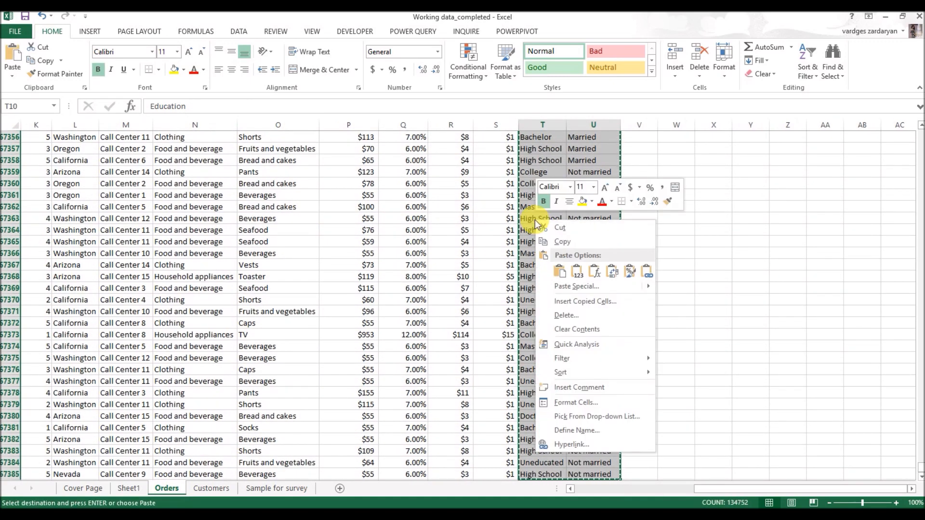
click(577, 273)
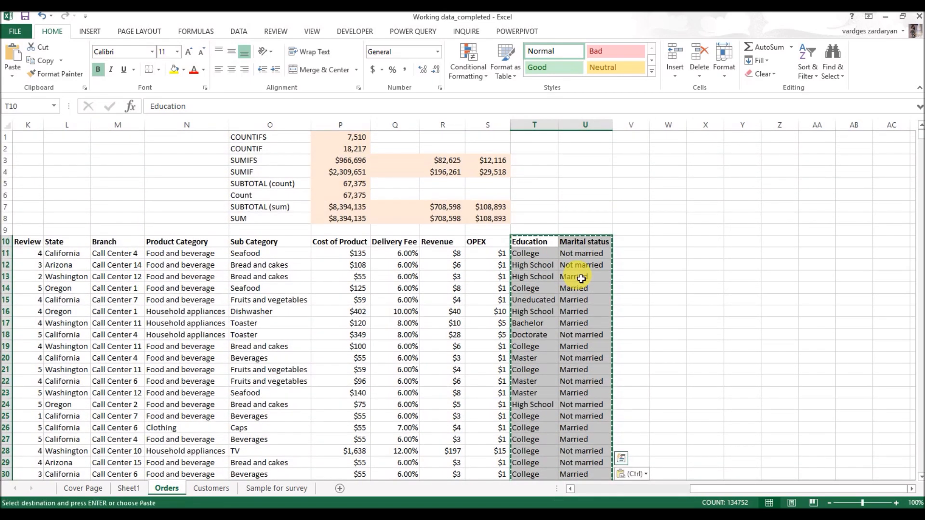
key(Escape)
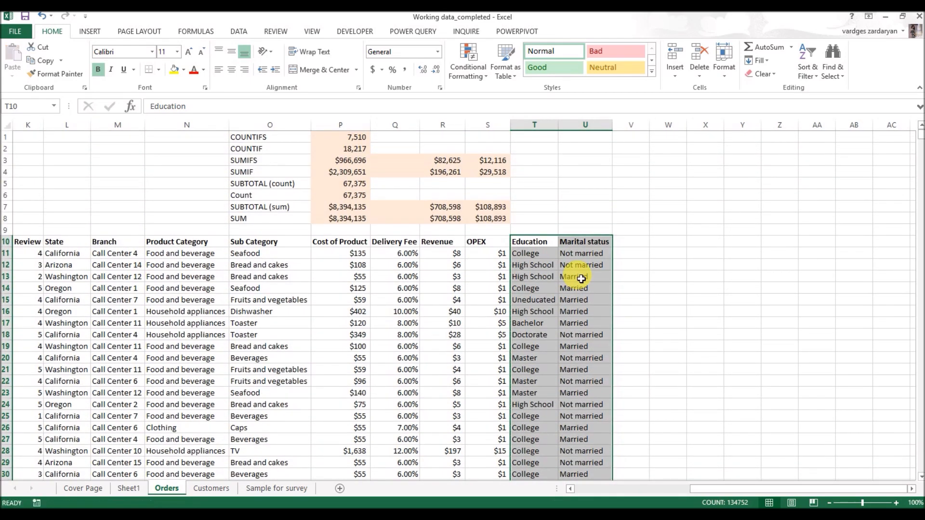
Create a PivotTable from the range Orders!$A$10:$U$67385 on a new worksheet.
click(531, 241)
click(89, 32)
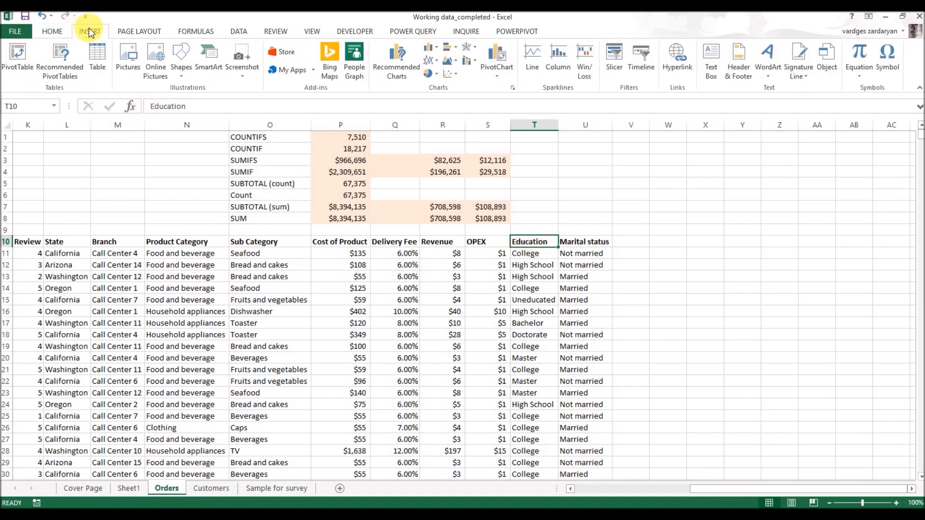
click(17, 67)
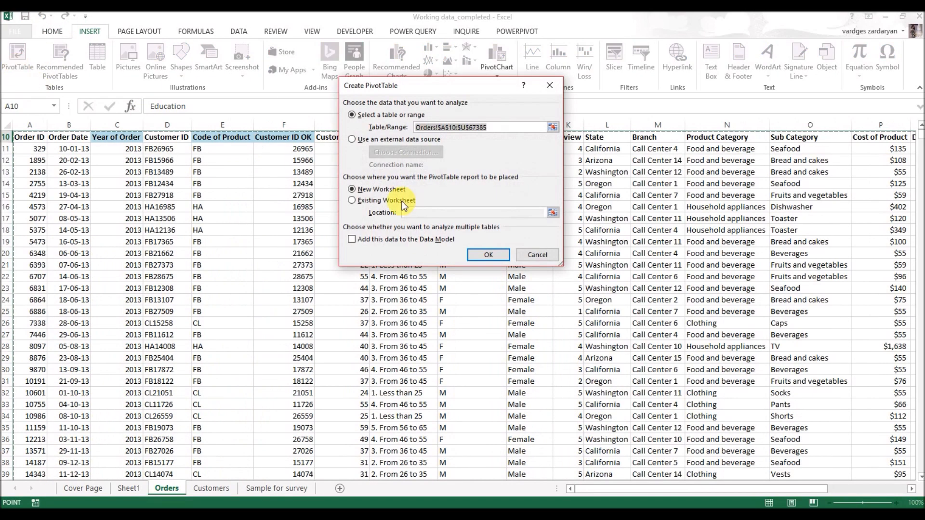
drag(622, 489, 785, 492)
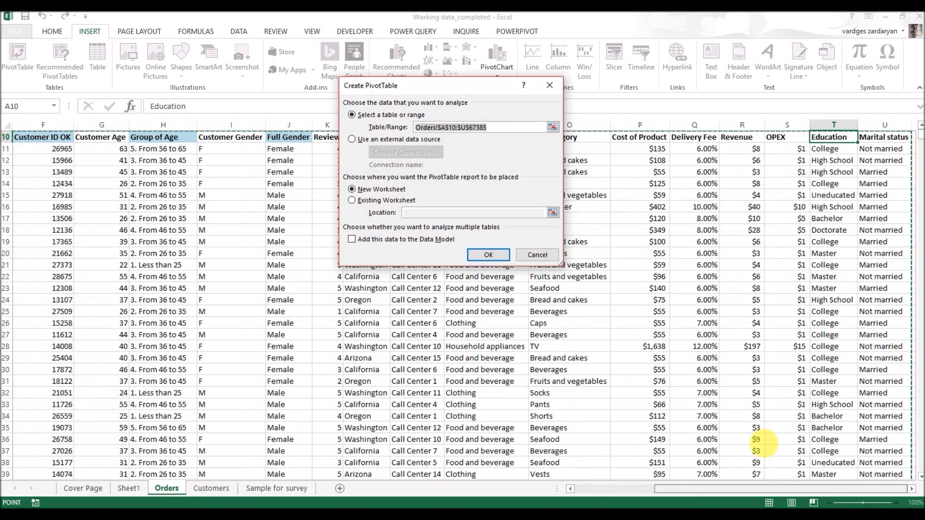
scroll(708, 351, up, 3)
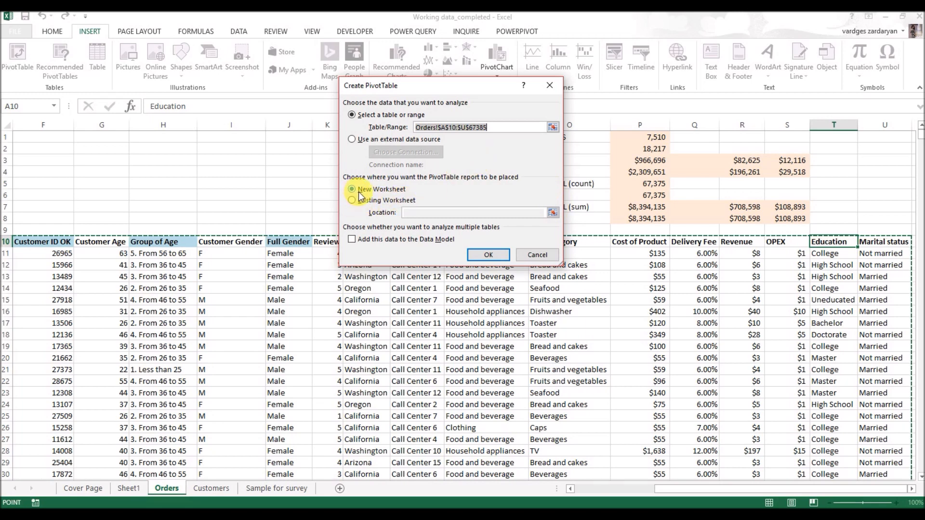
click(473, 255)
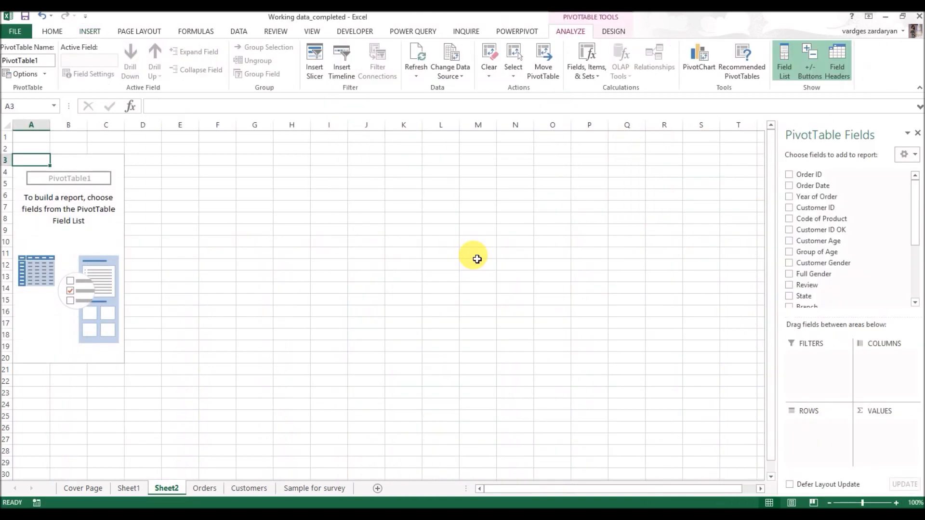
Add Education to the PivotTable's rows and Order ID to its values.
scroll(906, 216, down, 5)
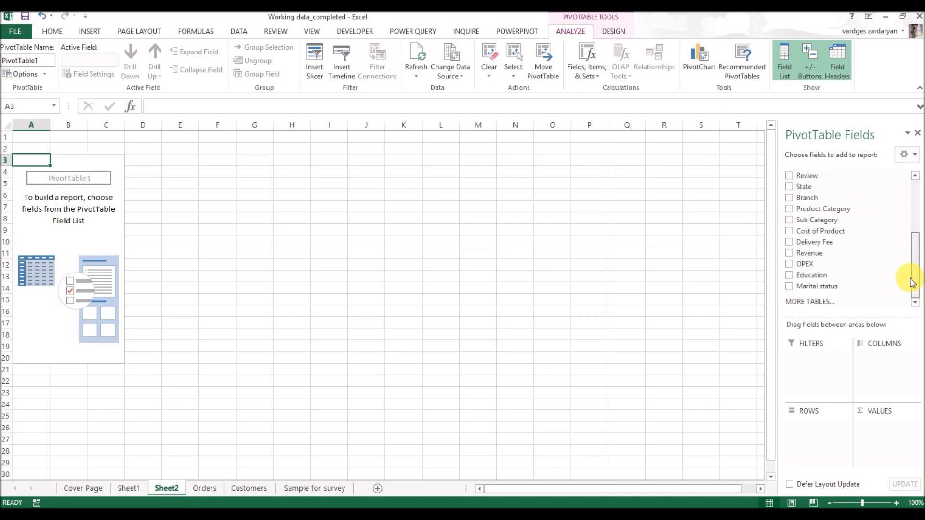
drag(870, 281, 813, 436)
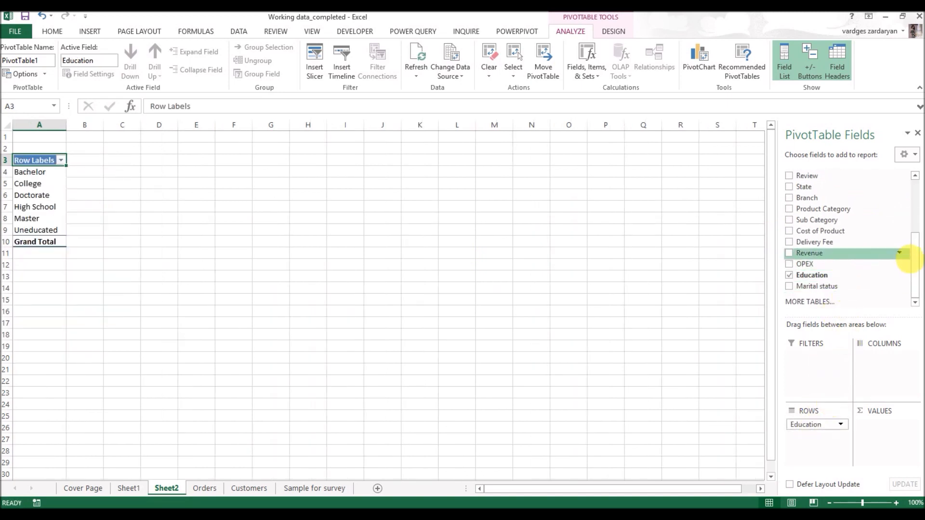
drag(915, 265, 914, 214)
drag(850, 176, 901, 426)
Change the Order ID value field to be summarized by Count.
click(892, 423)
click(891, 417)
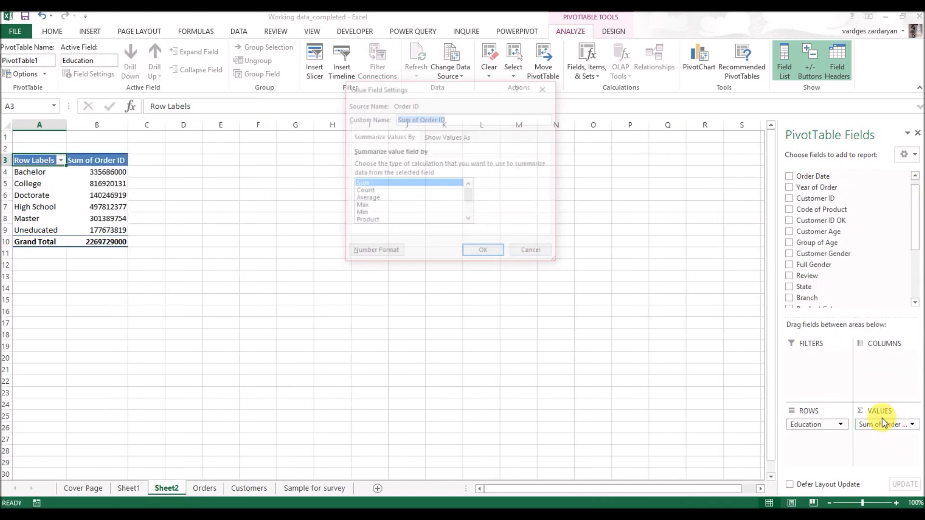
click(368, 191)
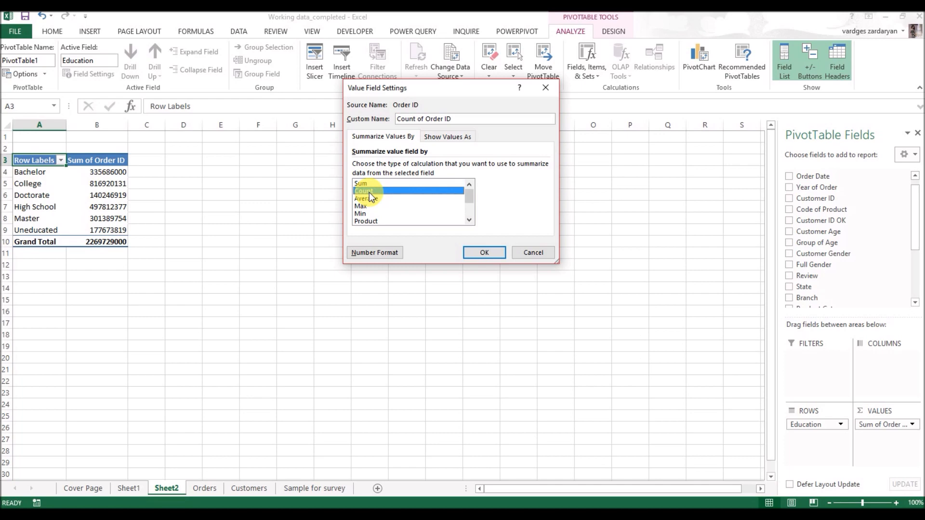
click(484, 254)
drag(915, 231, 912, 289)
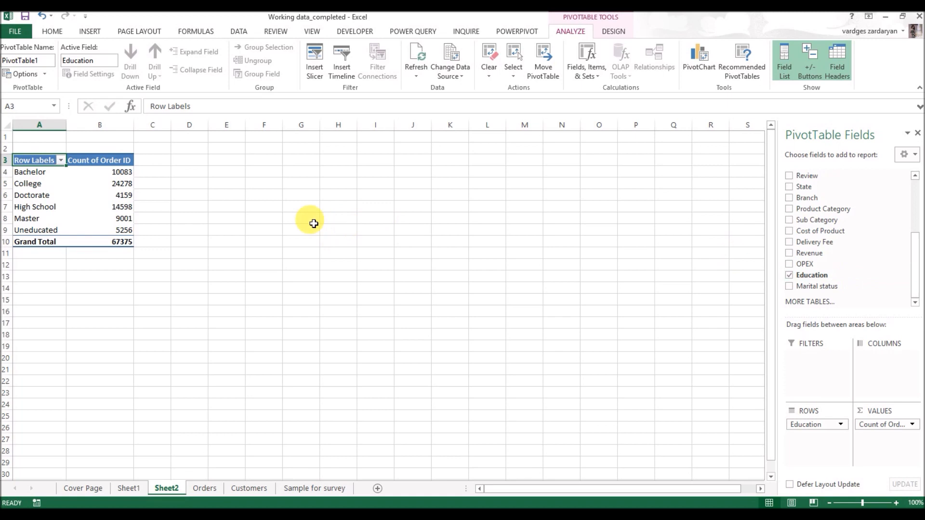
click(122, 200)
right_click(119, 196)
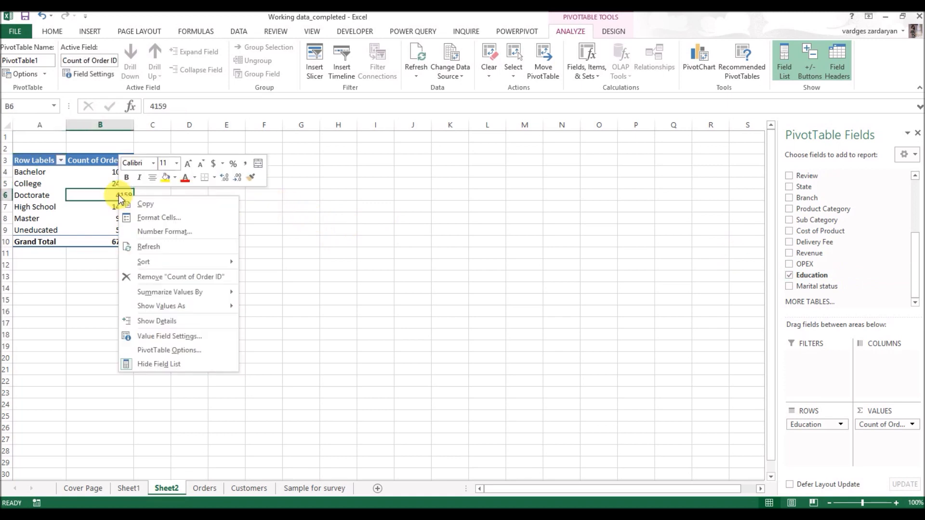
click(93, 201)
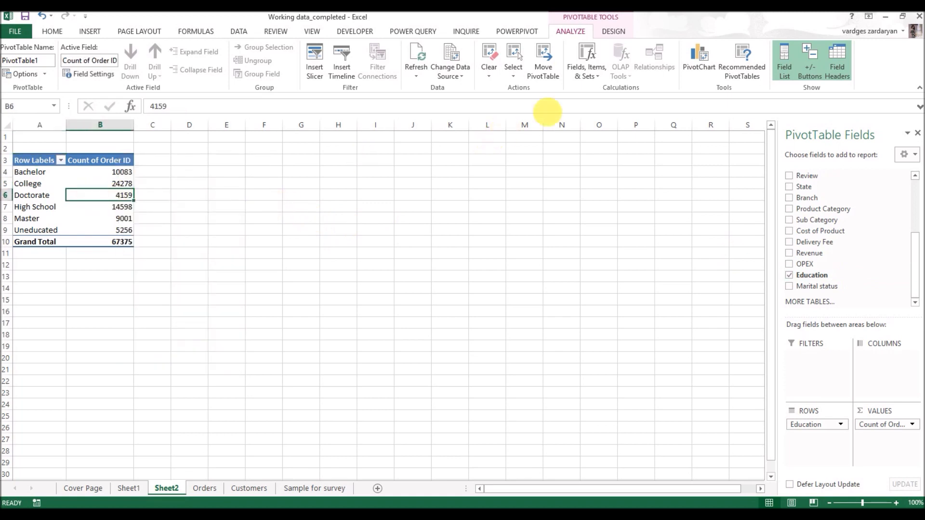
Add a calculated field named Net Profit to the PivotTable with the formula = Revenue - OPEX.
click(601, 80)
click(597, 89)
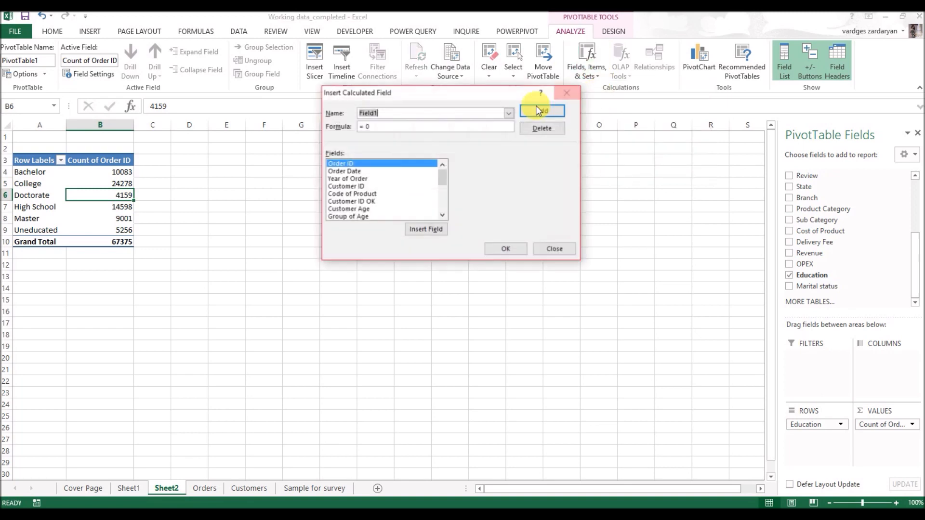
text(Net)
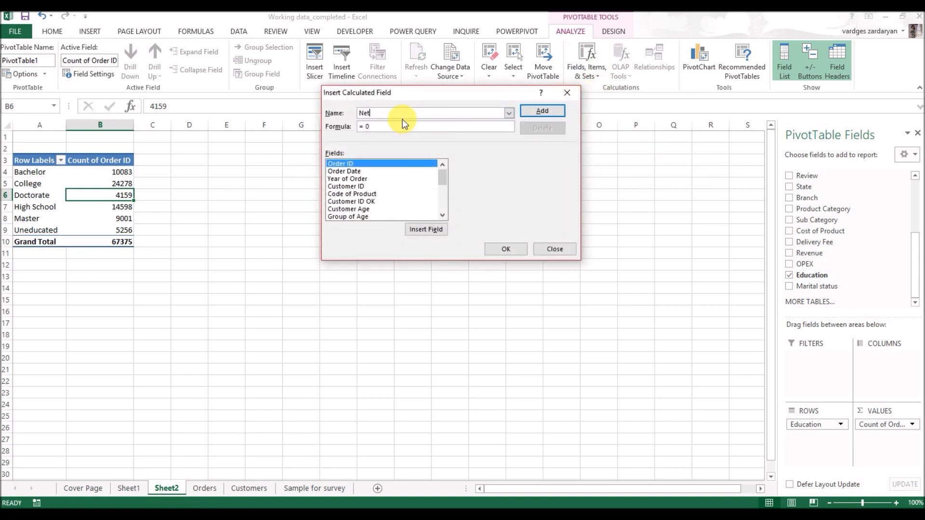
text( Frofit)
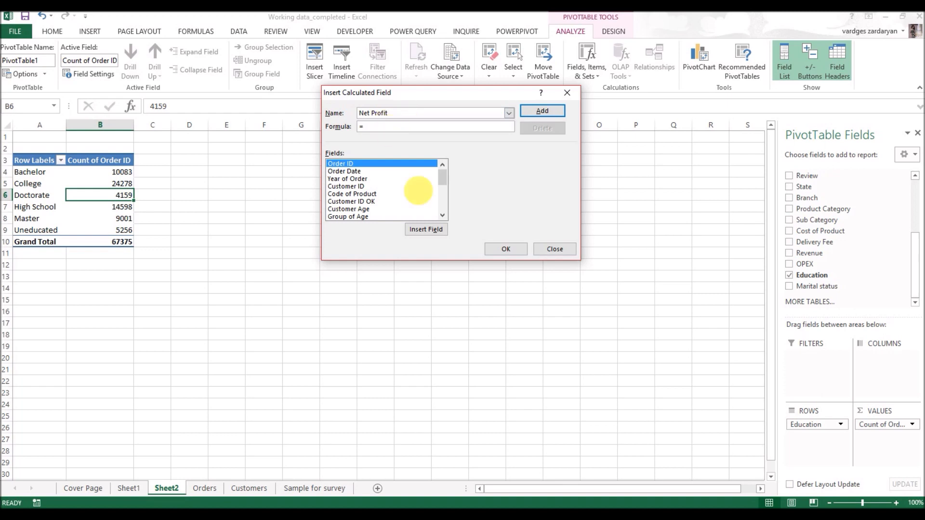
drag(441, 182, 441, 203)
double_click(340, 194)
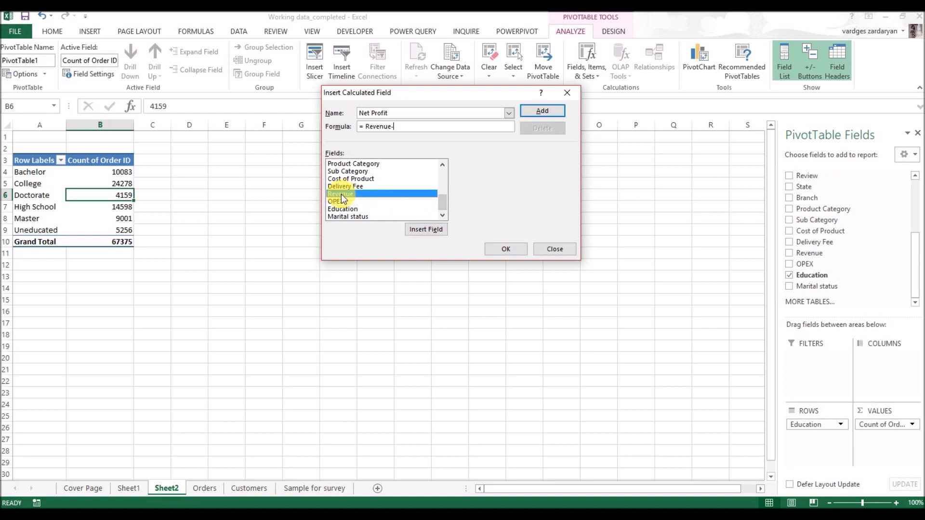
text(-)
double_click(342, 200)
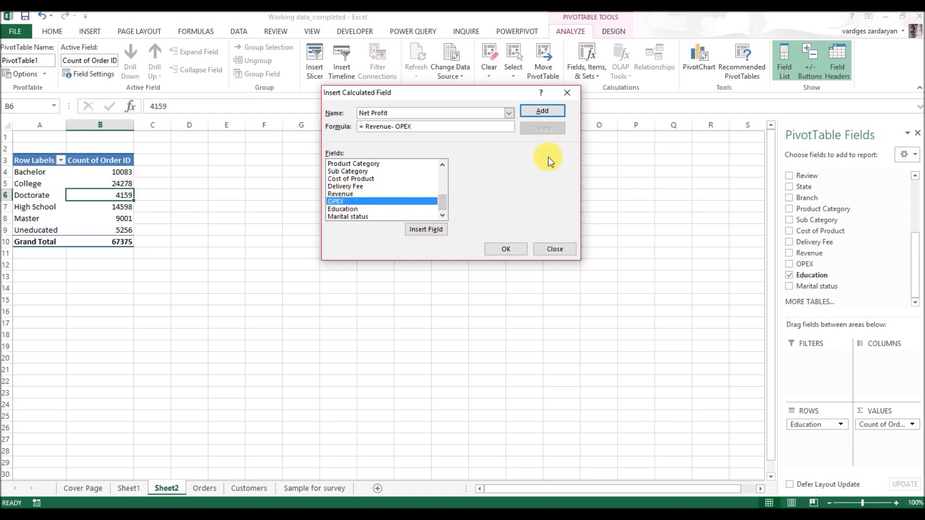
click(543, 111)
click(504, 246)
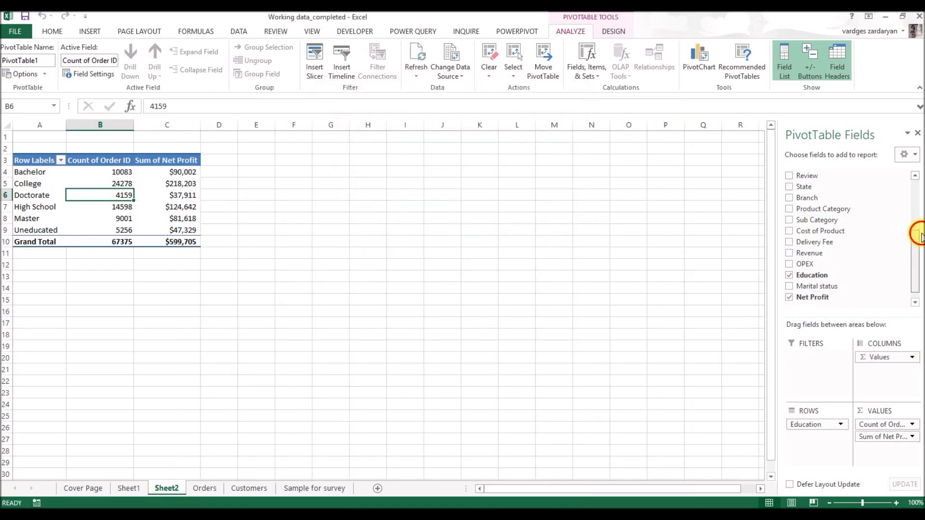
Add Order ID and Net Profit to the PivotTable's values a second time, placing Order ID directly below its count.
drag(914, 285, 914, 233)
drag(853, 213, 886, 435)
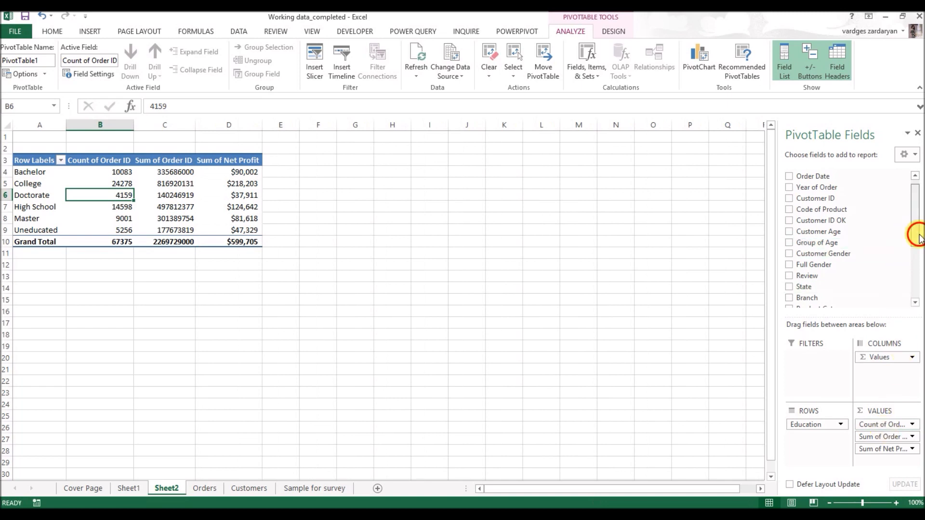
drag(914, 231, 891, 472)
Summarize the second Order ID value field by Count and show its values as % of Grand Total.
click(901, 437)
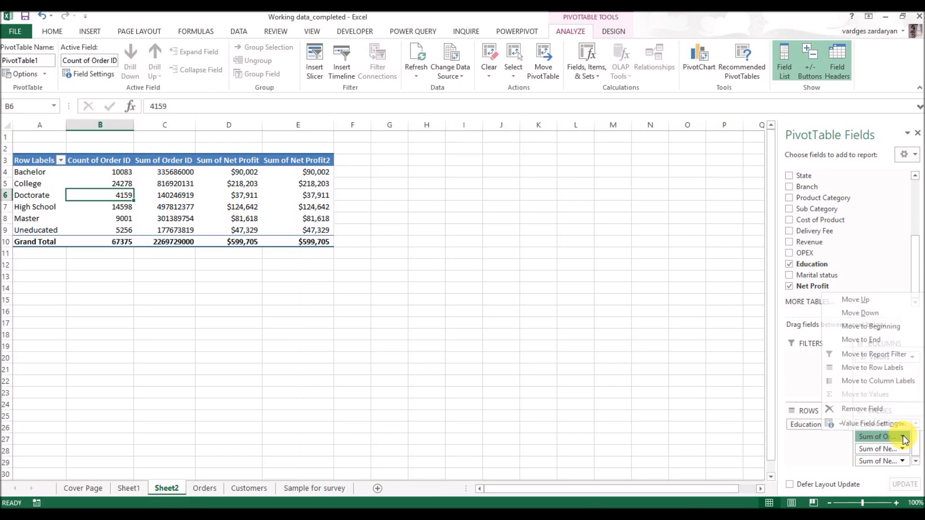
click(877, 431)
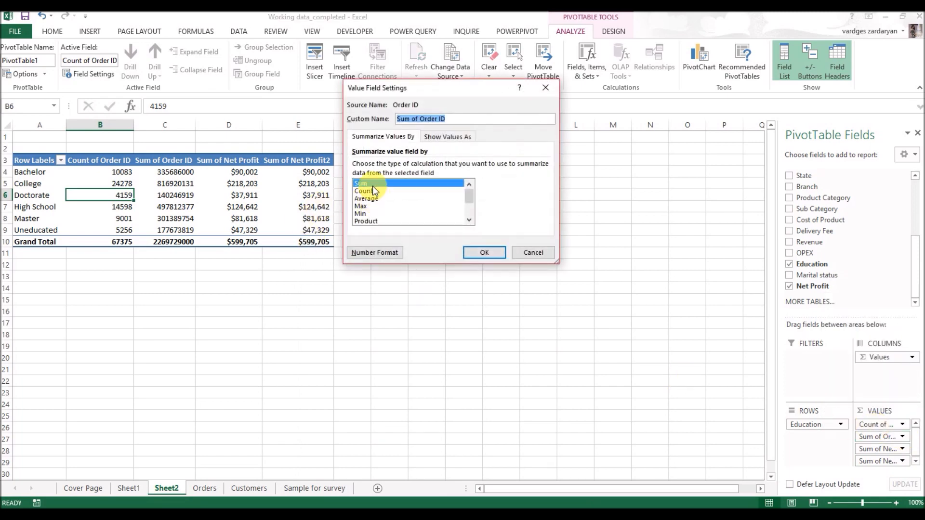
click(364, 191)
click(445, 137)
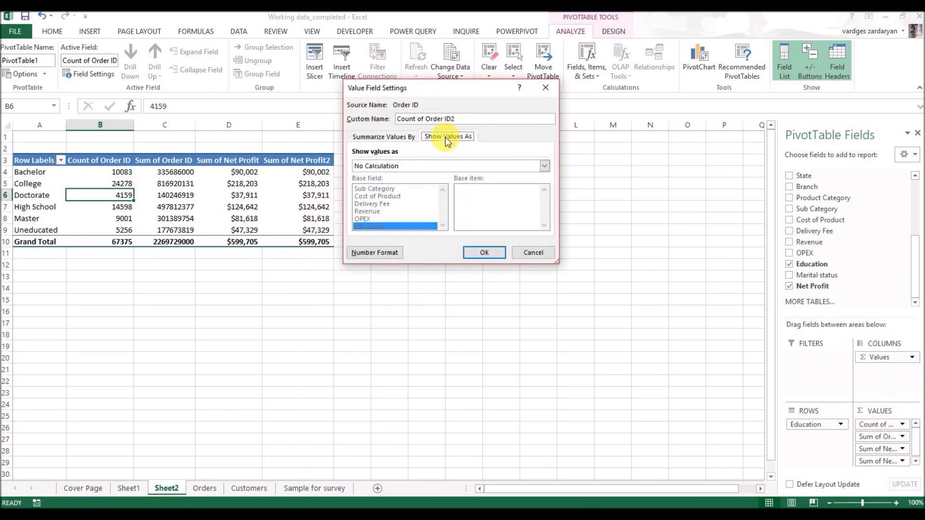
click(393, 167)
click(383, 184)
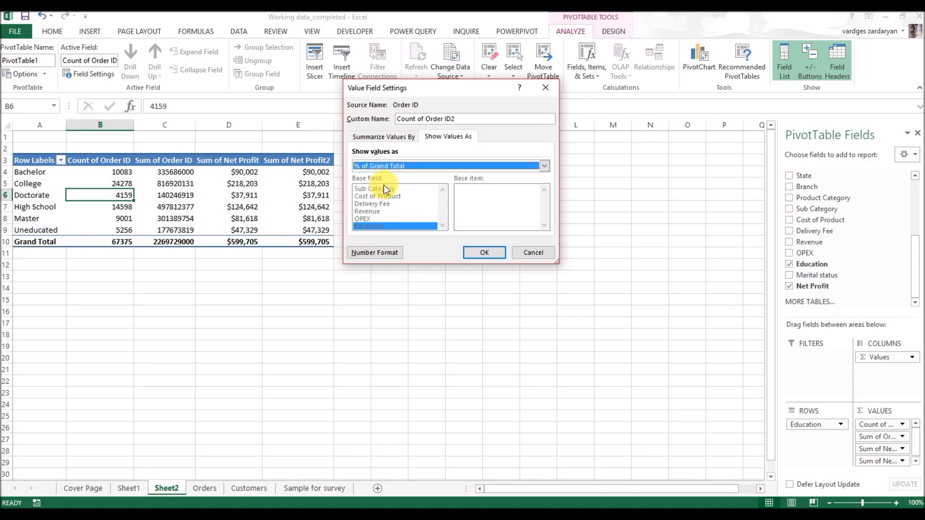
click(485, 252)
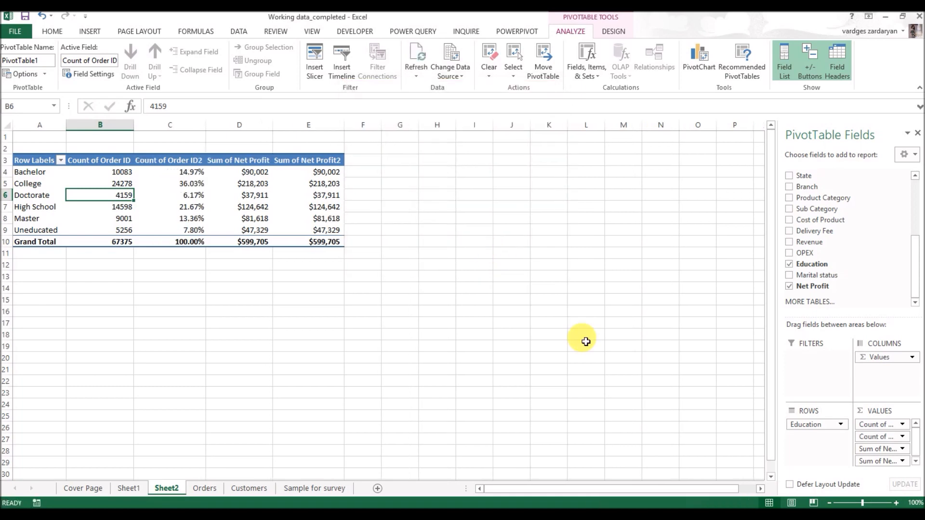
Show the second Net Profit value field as % of Grand Total.
click(916, 461)
click(902, 460)
click(883, 448)
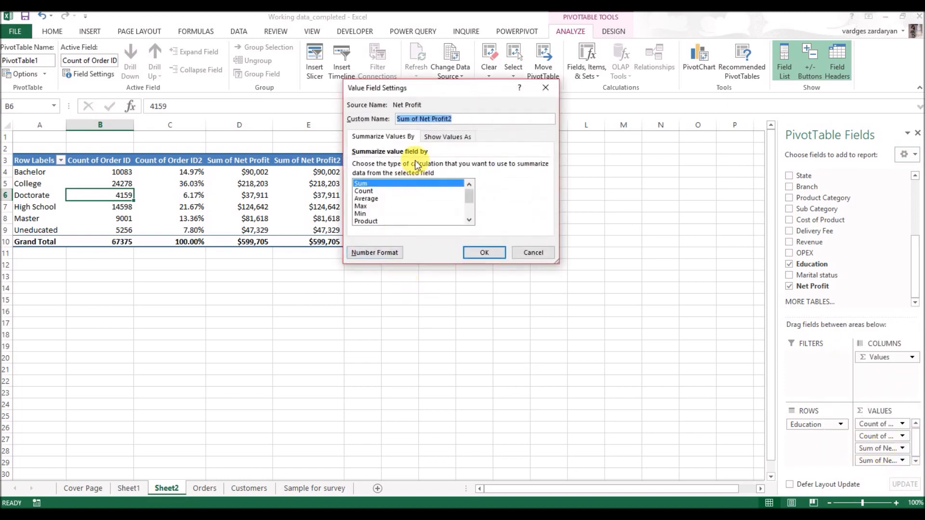
click(442, 137)
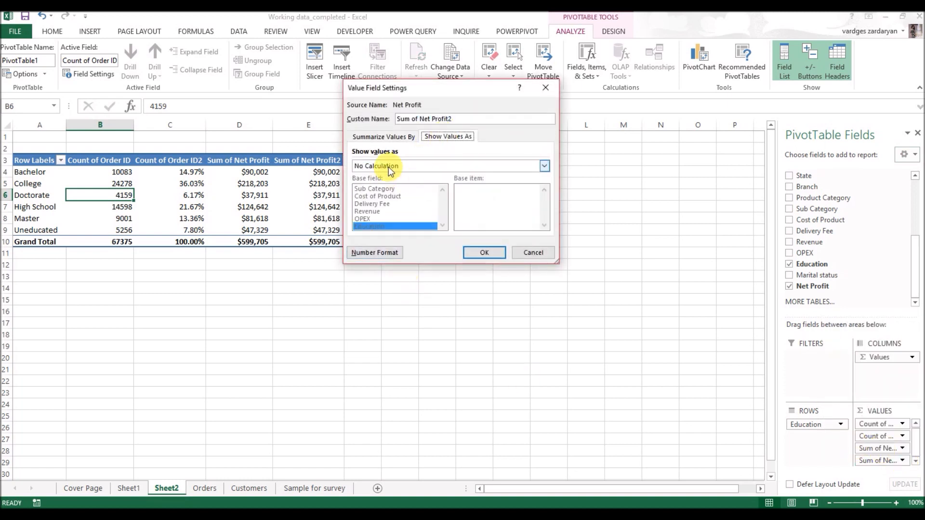
click(388, 166)
click(383, 184)
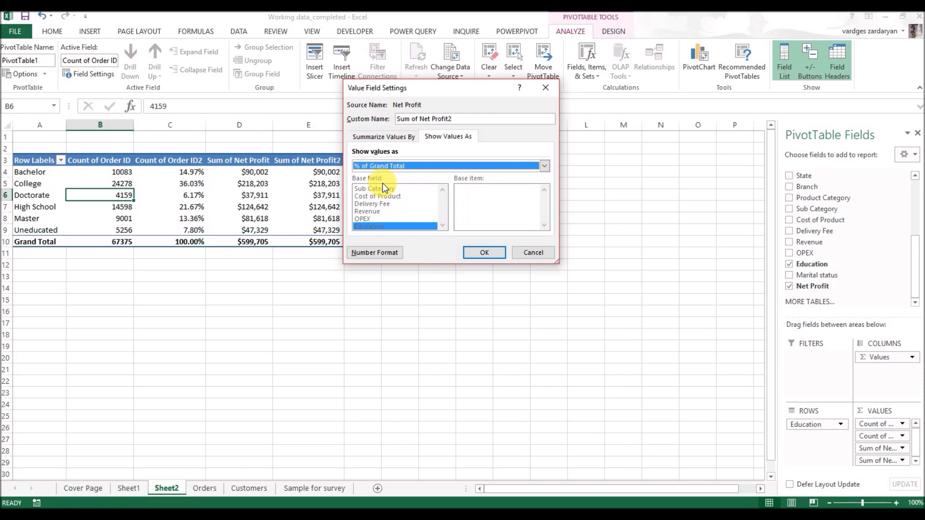
click(482, 253)
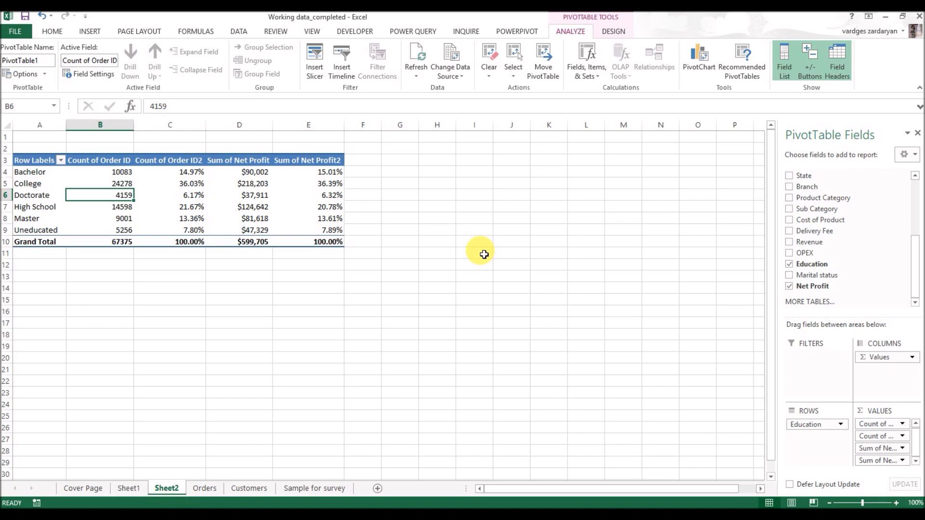
Copy the whole education PivotTable and paste the copy below it, starting at cell A13.
drag(34, 160, 313, 246)
key(ctrl+c)
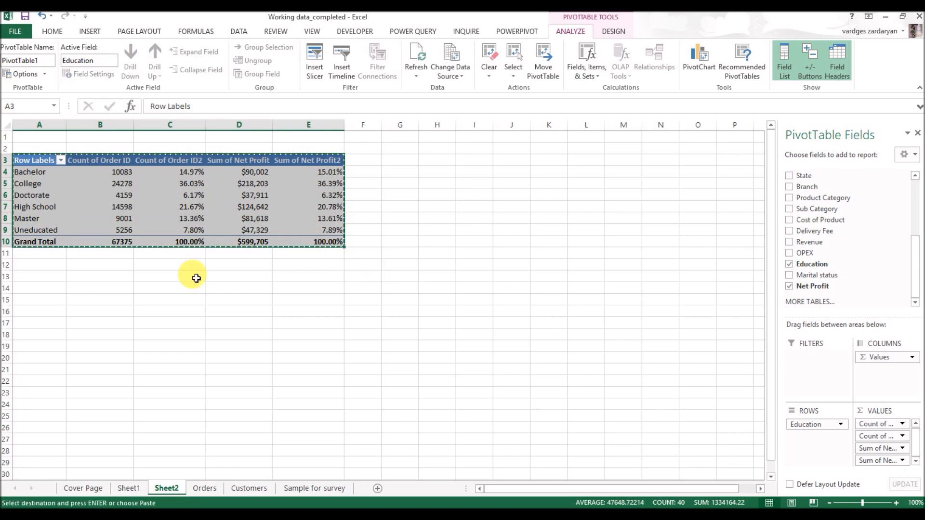
click(58, 278)
key(ctrl+v)
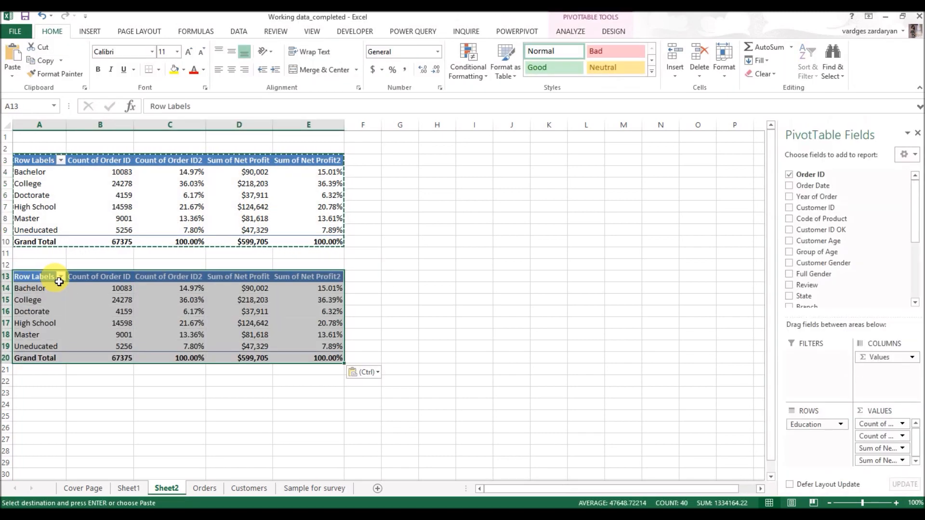
Replace Education with Marital status in the row area of the copied PivotTable.
click(29, 311)
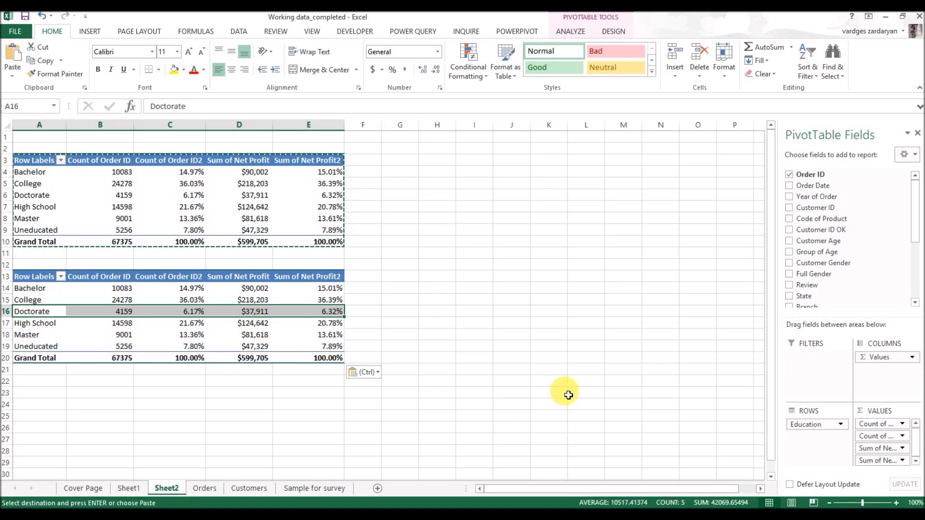
drag(814, 430, 867, 260)
scroll(916, 264, down, 2)
scroll(917, 265, down, 3)
drag(839, 276, 838, 444)
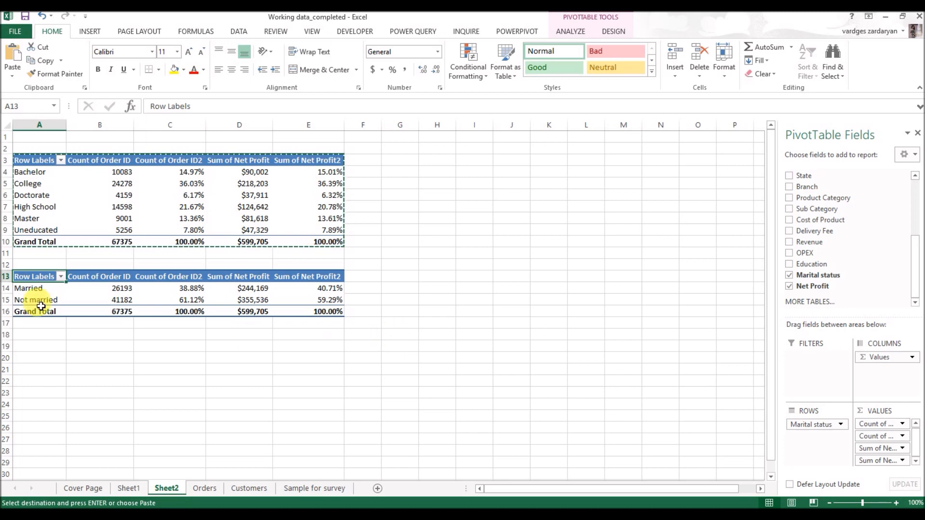
Examine the married and not married rows in the lower PivotTable and the College row in the upper one.
click(5, 300)
drag(5, 289, 12, 306)
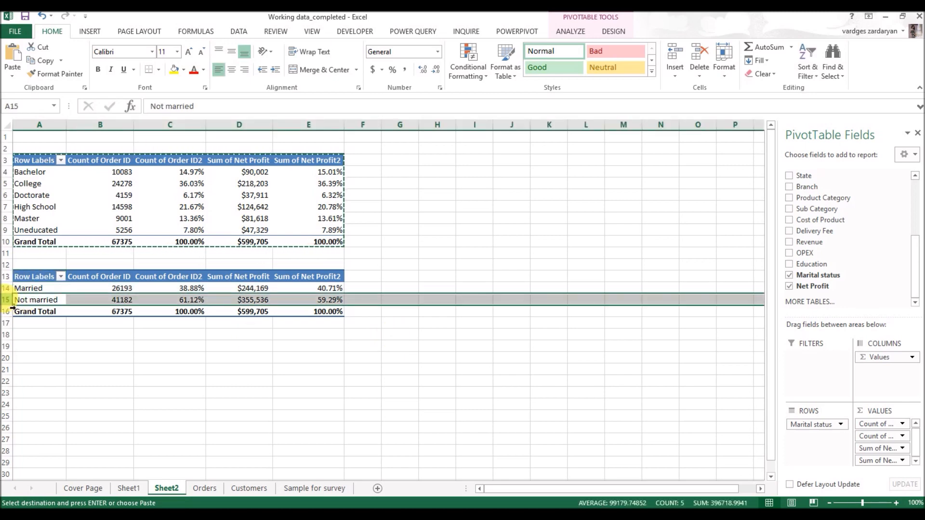
click(15, 189)
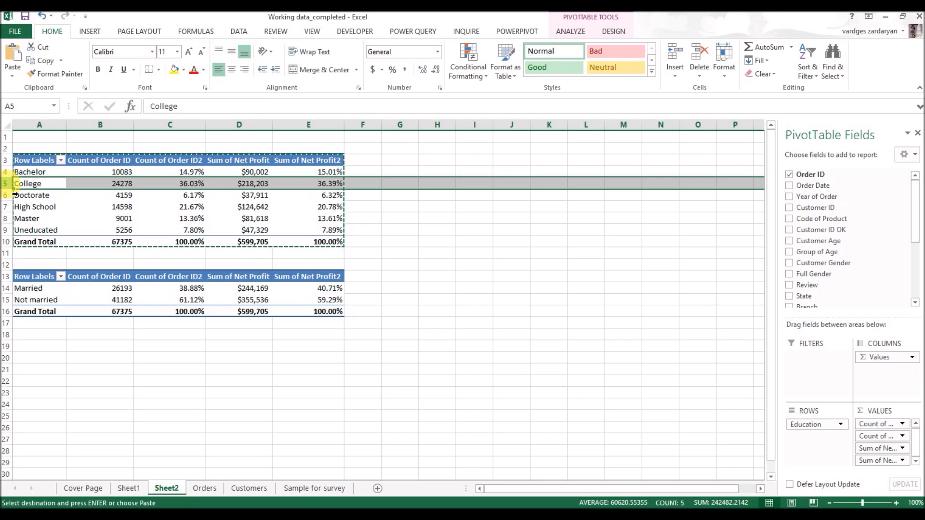
Look at the Pets column on the Customers sheet and return to the order data on the Orders sheet.
click(250, 488)
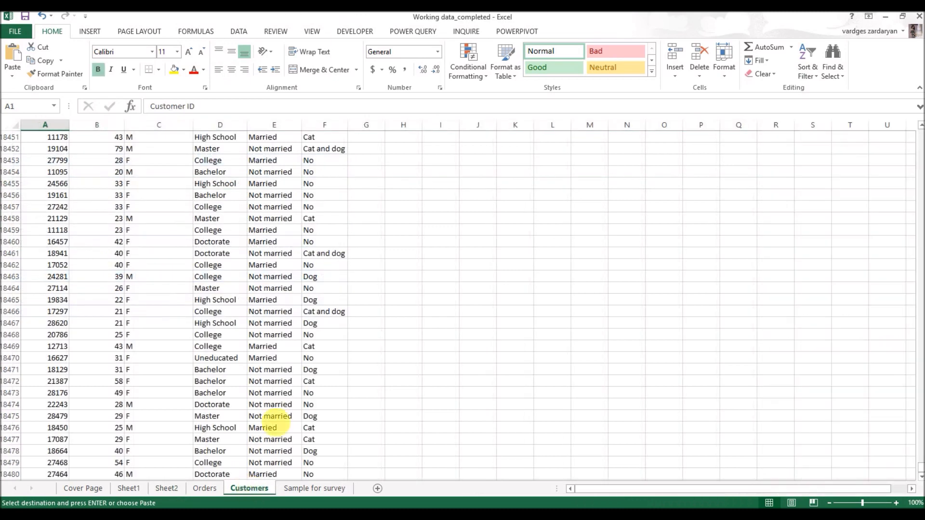
drag(921, 474, 918, 127)
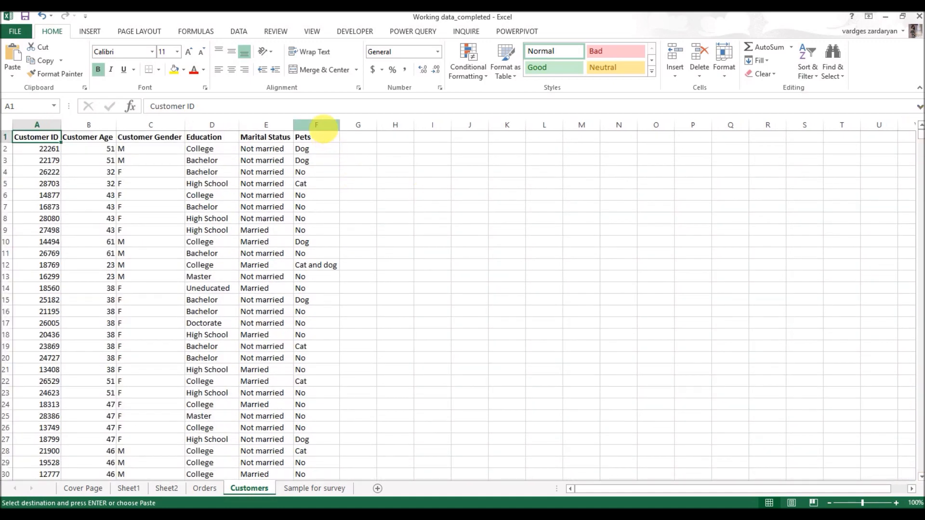
click(318, 125)
click(204, 489)
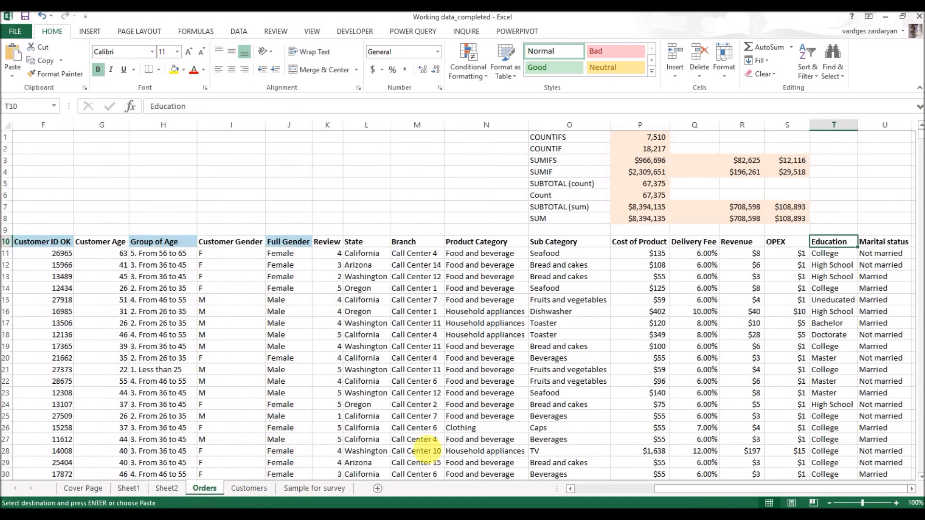
click(544, 371)
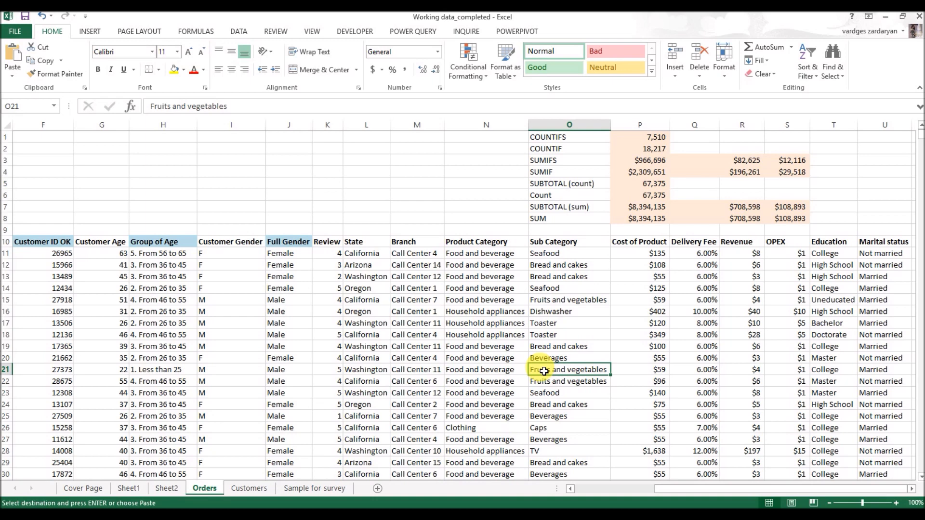